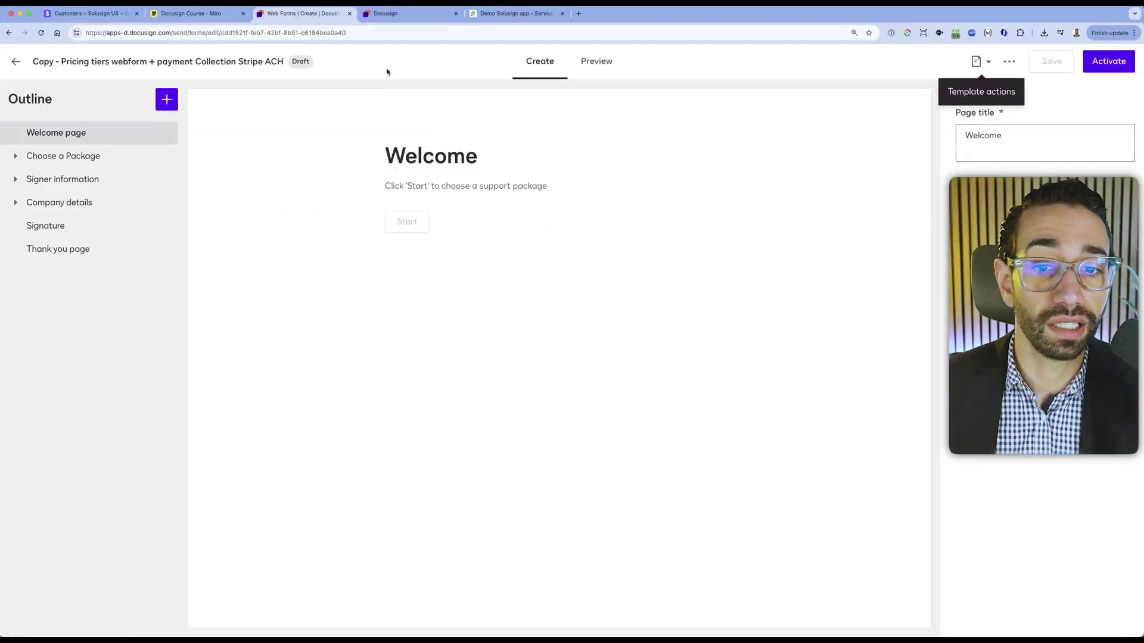
left_click(408, 16)
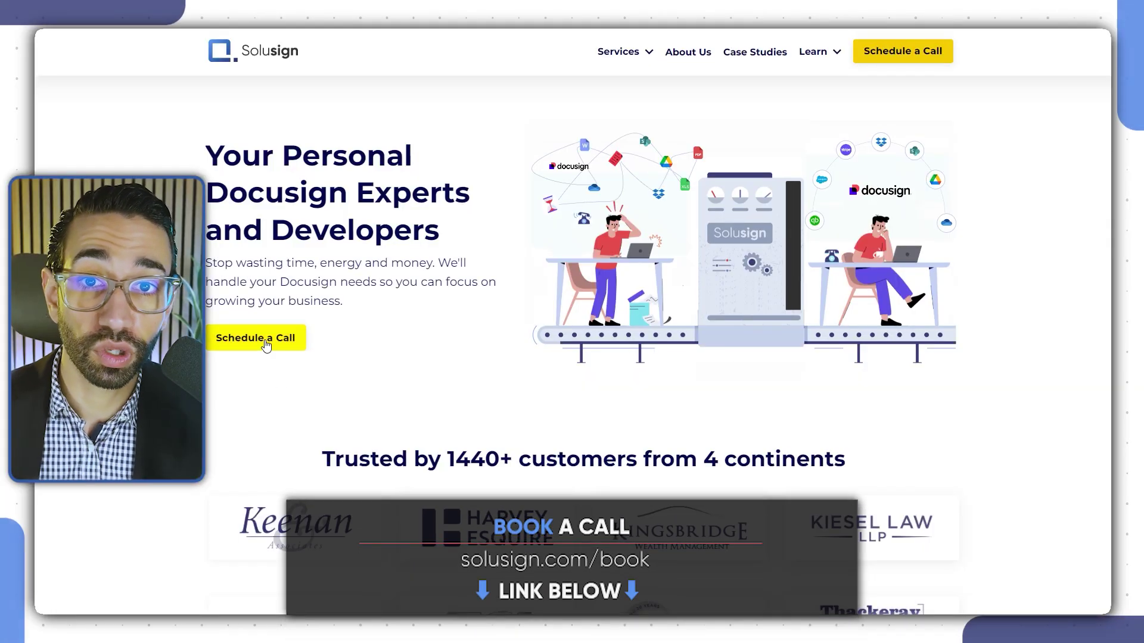
left_click(265, 344)
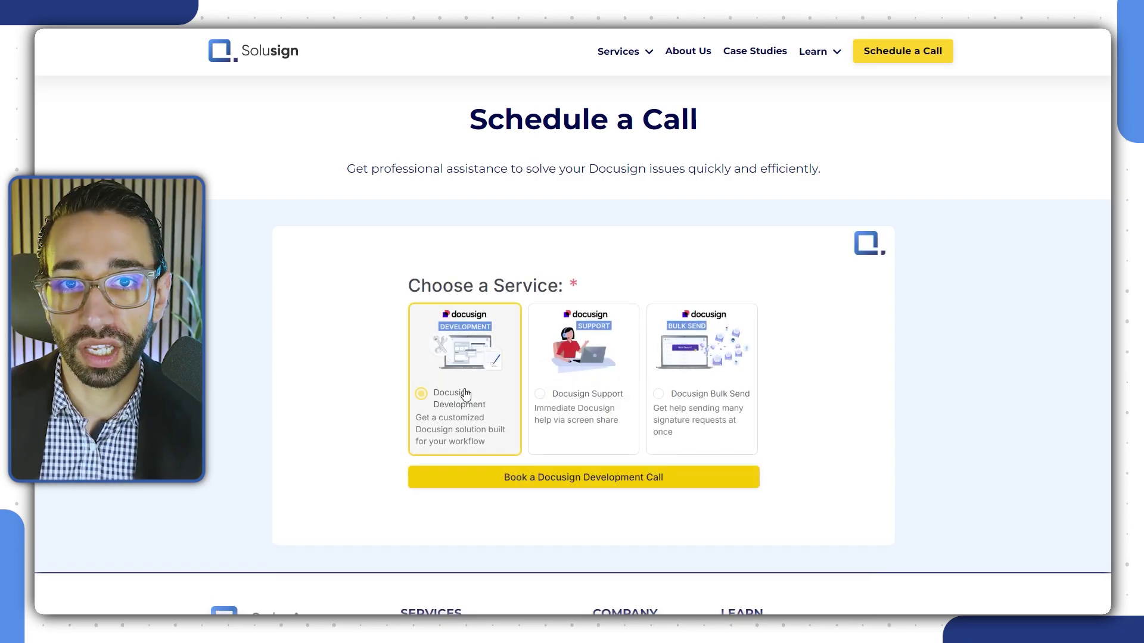
left_click(574, 487)
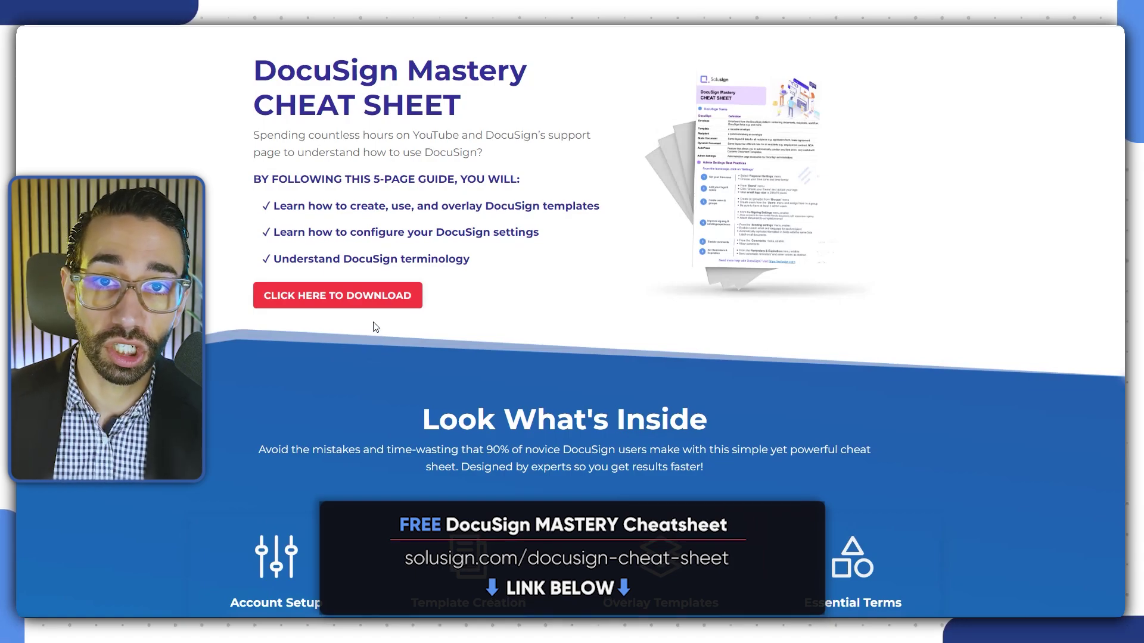
left_click(365, 304)
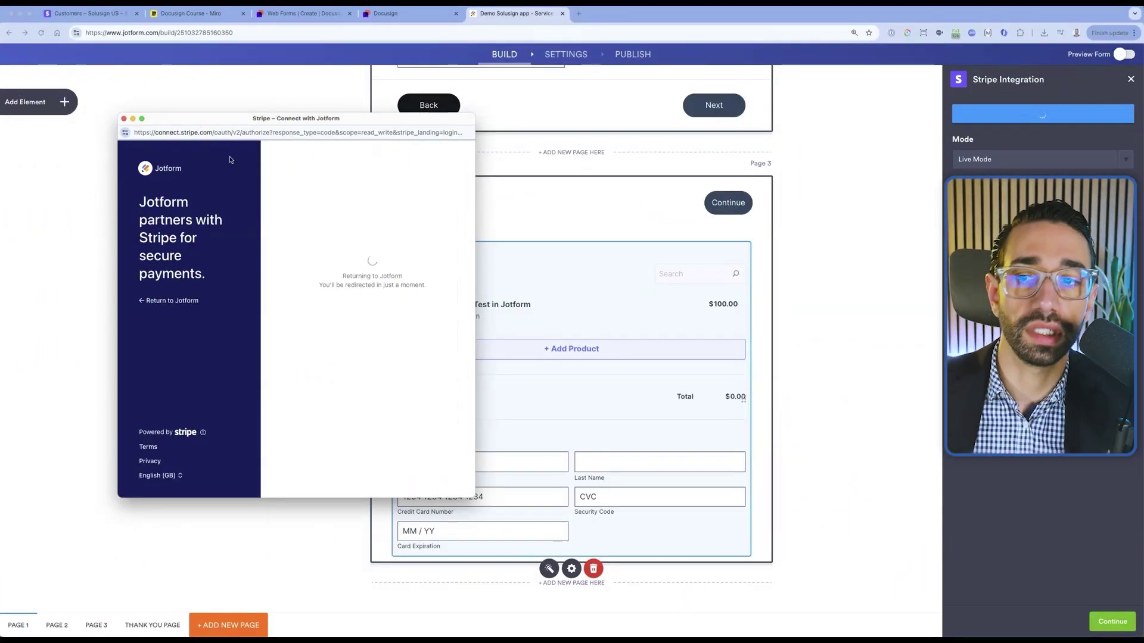
left_click(96, 17)
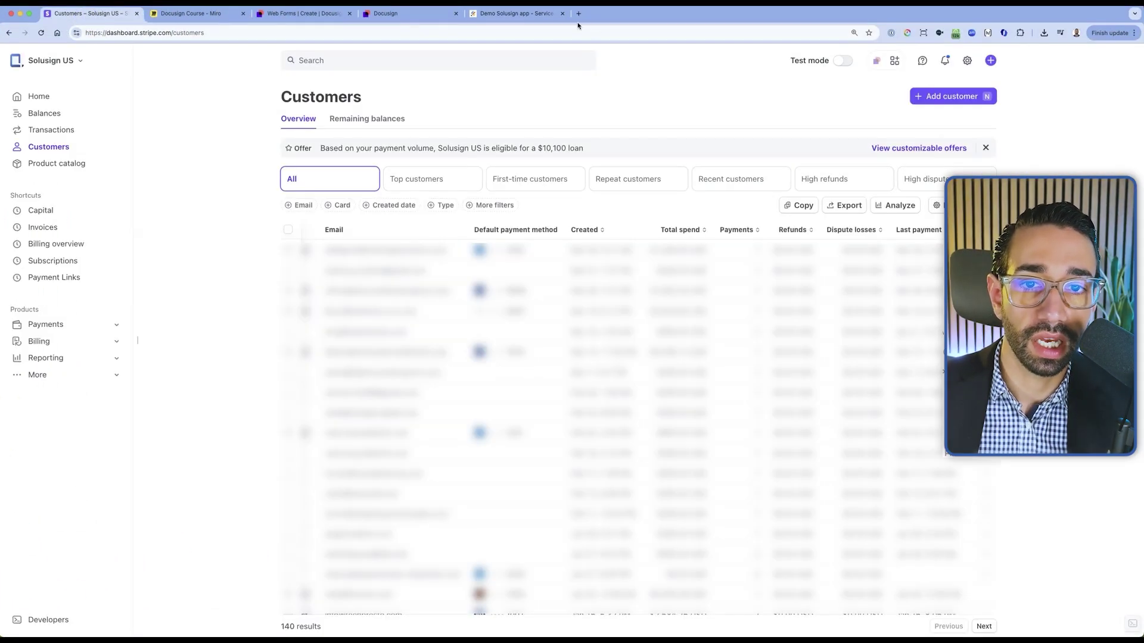
Step: Switch to the Jotform builder, set the Stripe payment type to Sell Subscriptions, accept removing existing products, and continue past the gateway settings
left_click(533, 17)
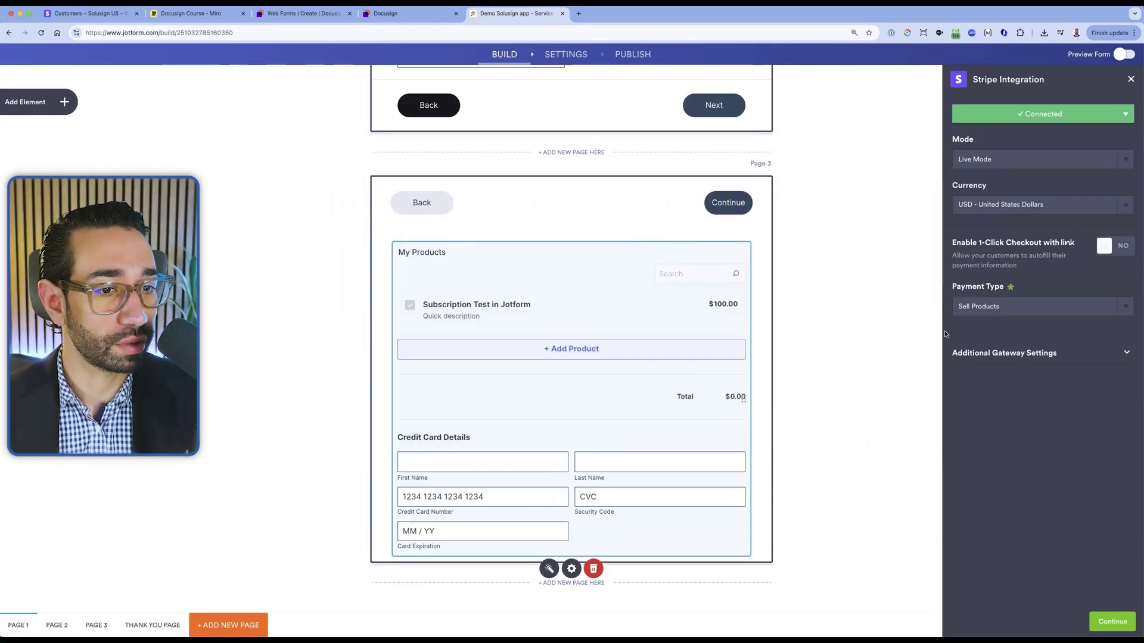
left_click(1122, 308)
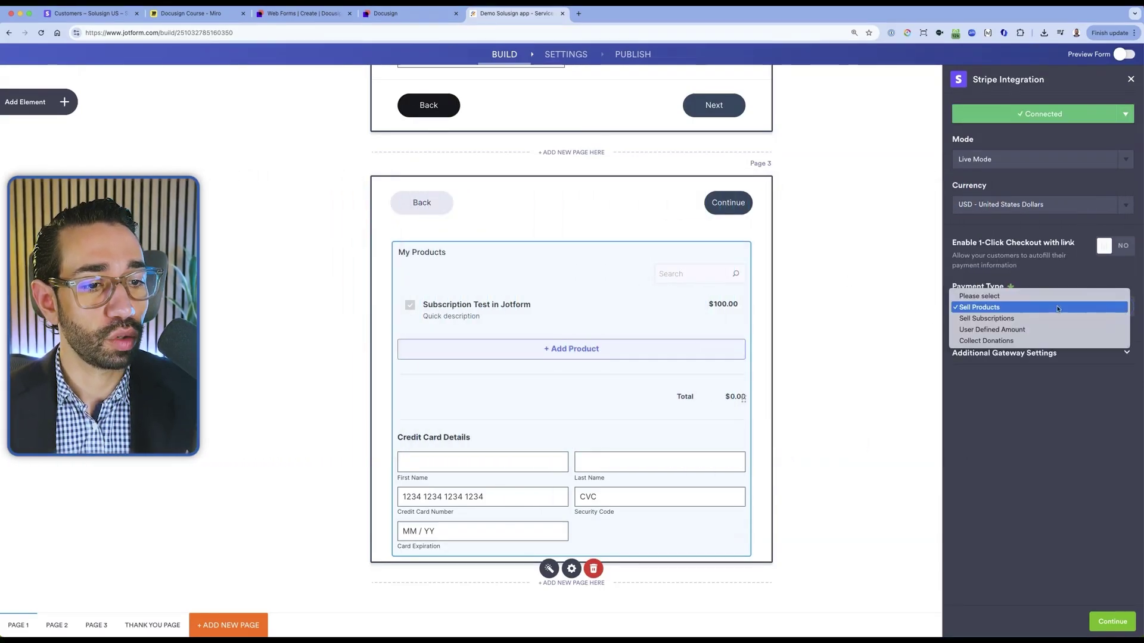
left_click(977, 318)
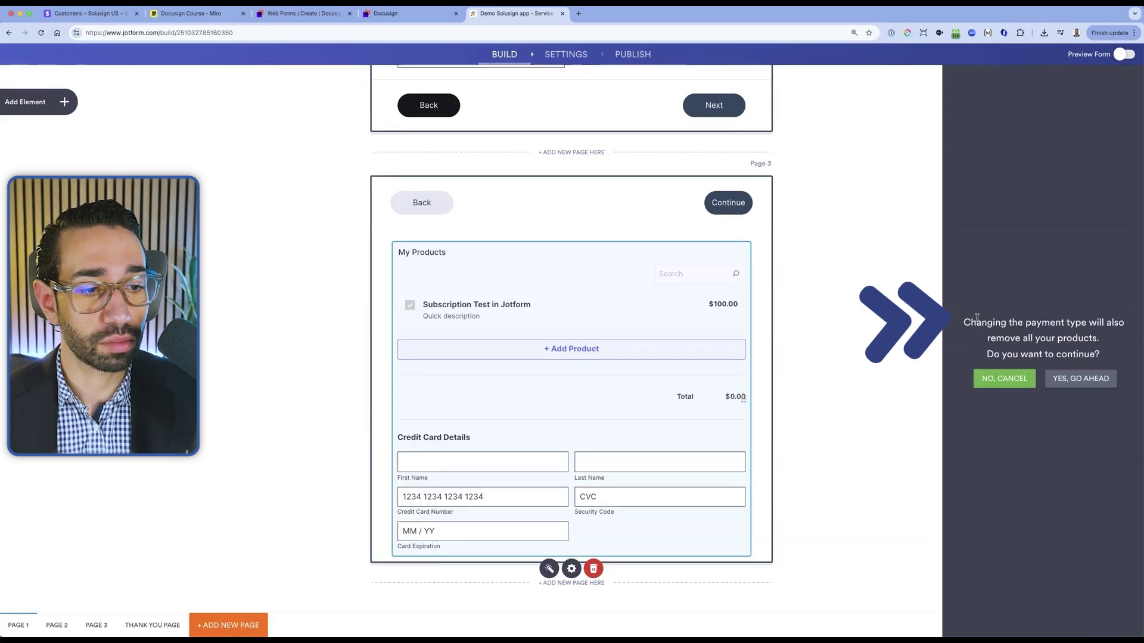
left_click(1080, 378)
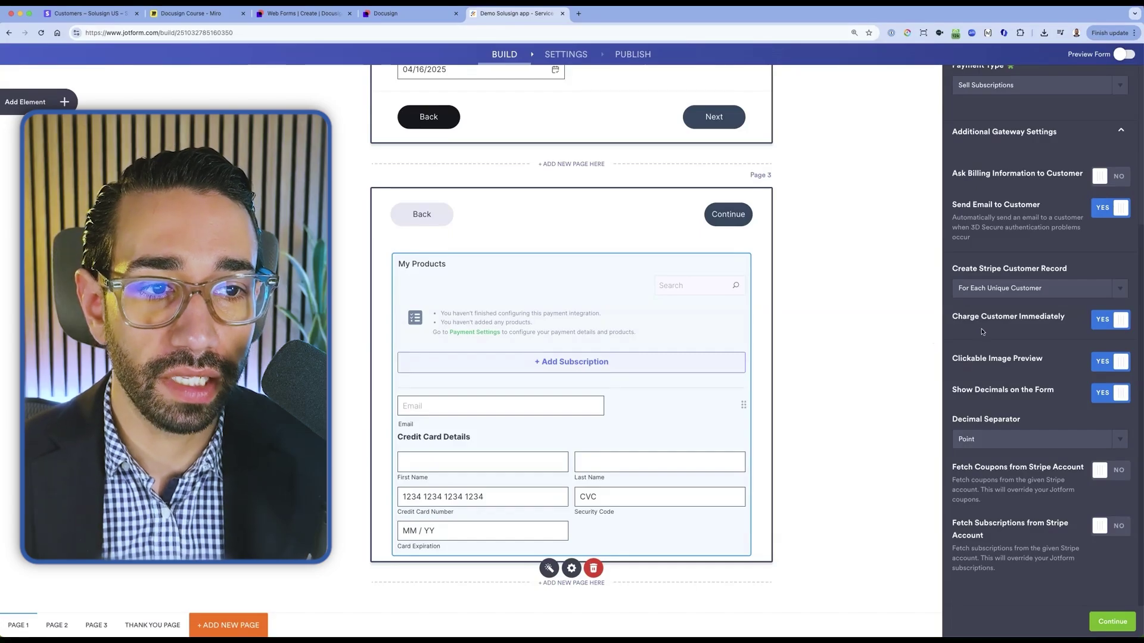
scroll(982, 331, "up", 4)
scroll(982, 332, "down", 4)
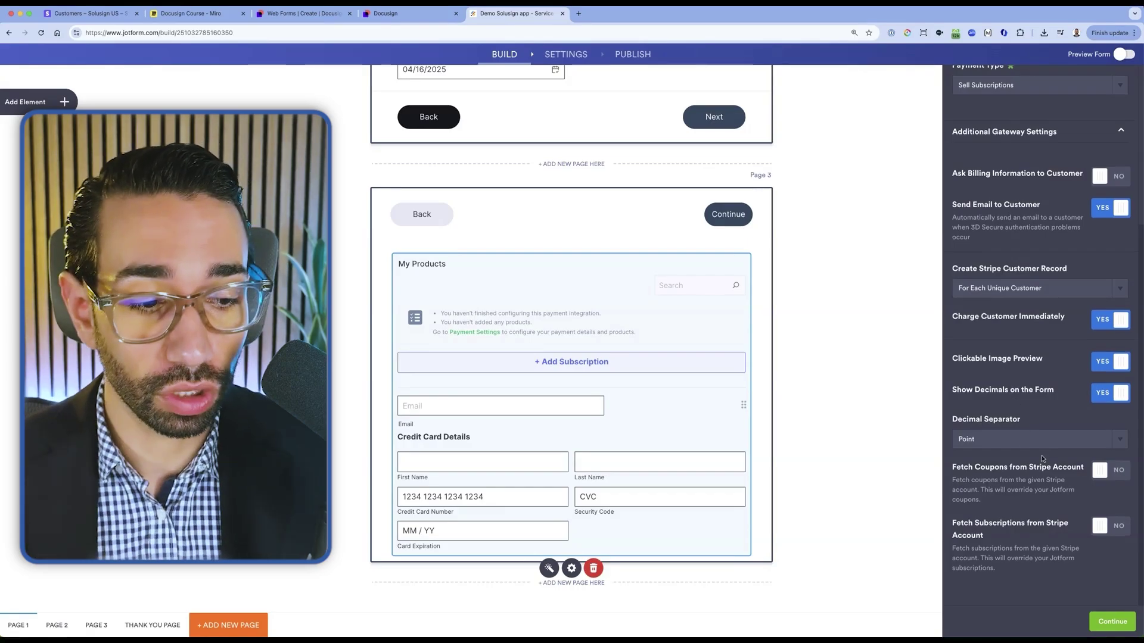
left_click(1112, 622)
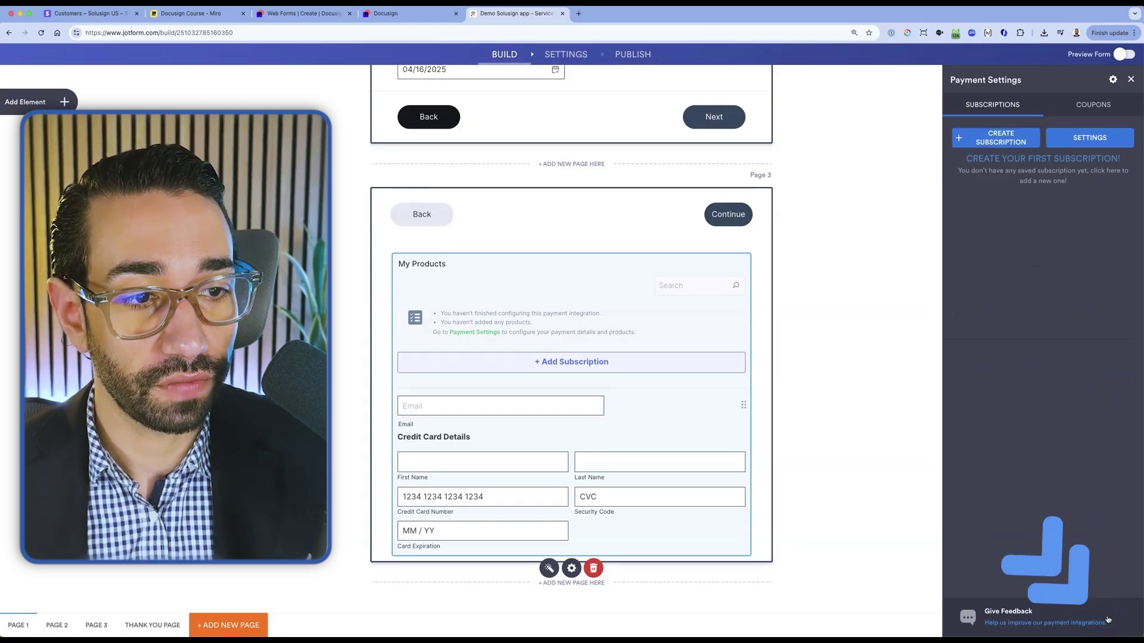
Step: Examine the options for creating a subscription manually, discard the blank subscription, and check the coupon settings
left_click(1009, 139)
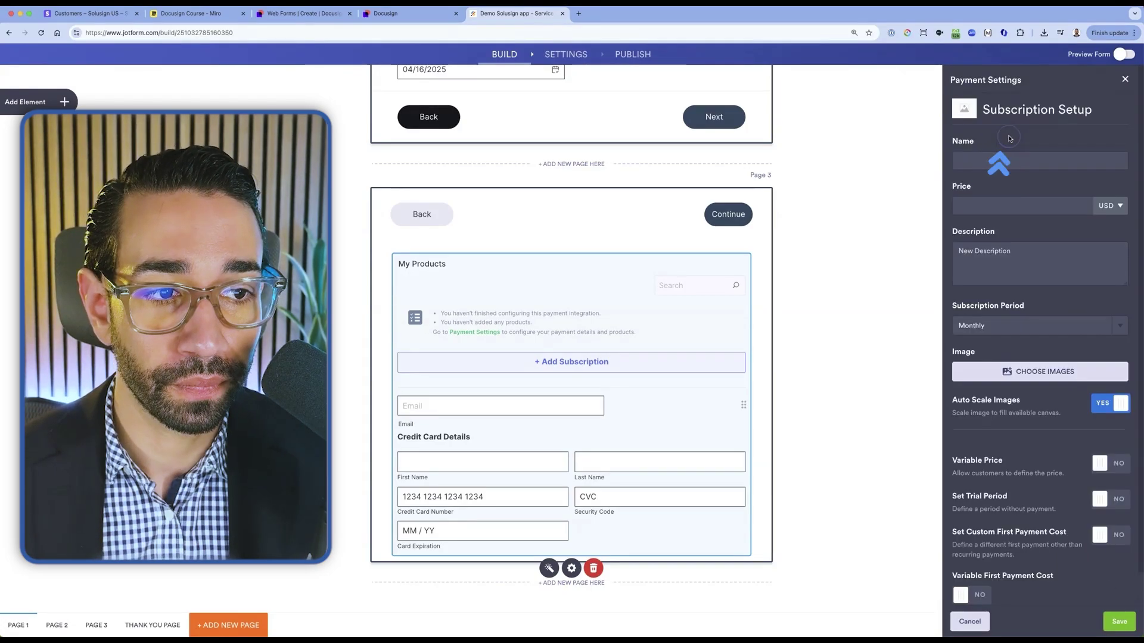
scroll(1018, 165, "down", 2)
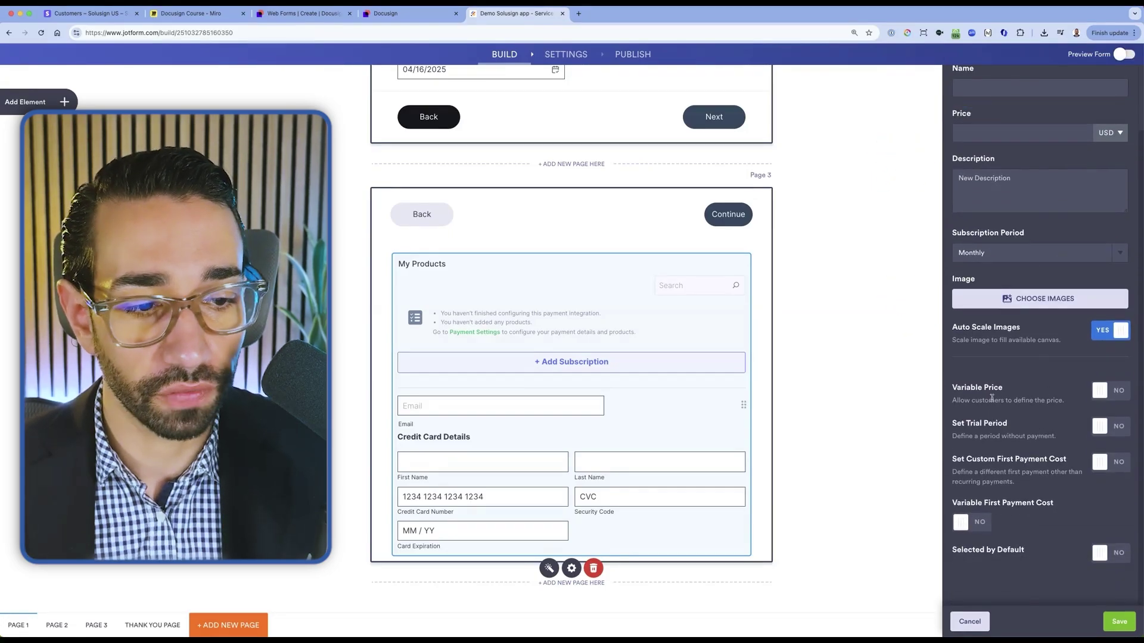
left_click(971, 624)
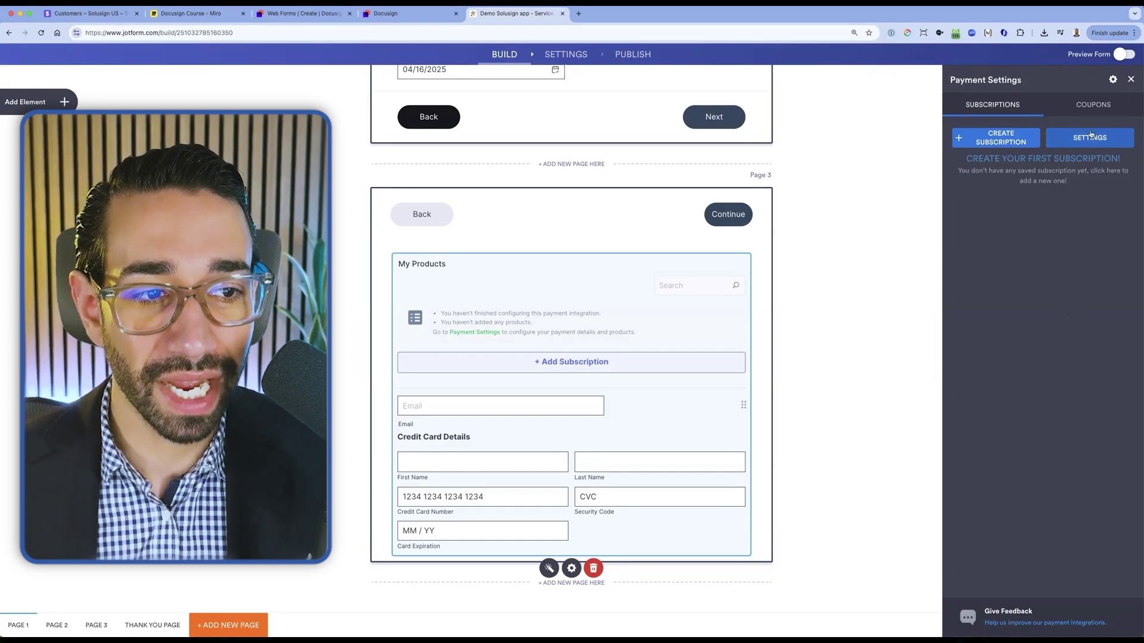
left_click(1091, 105)
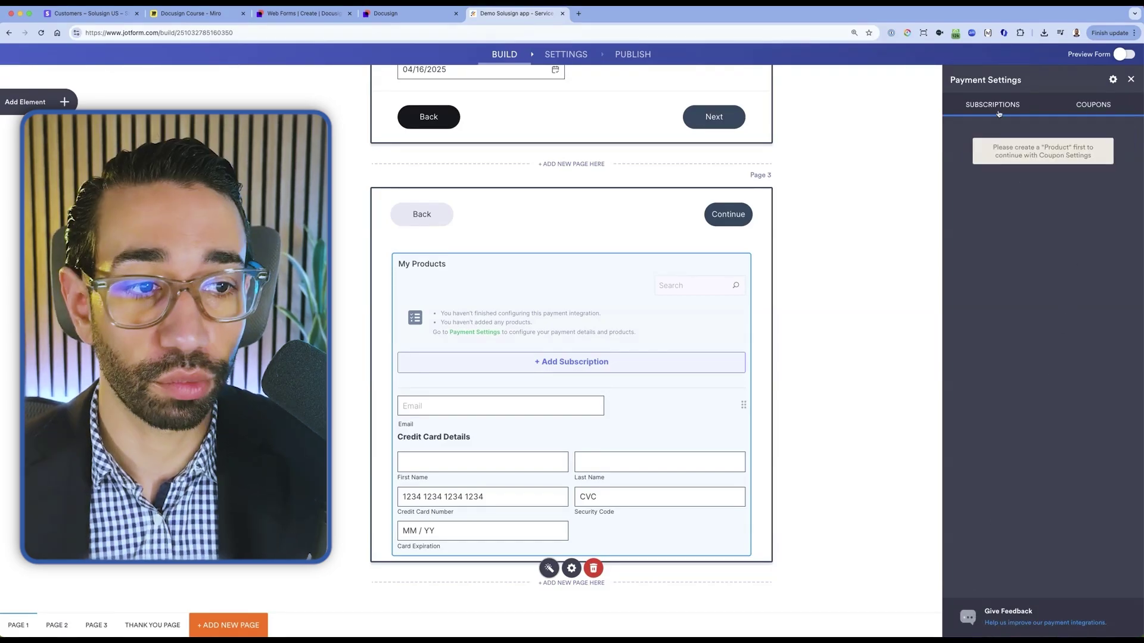
left_click(1000, 112)
Step: Enable fetching both coupons and subscriptions from the Stripe account in the integration settings and continue to the subscription selection
left_click(1113, 80)
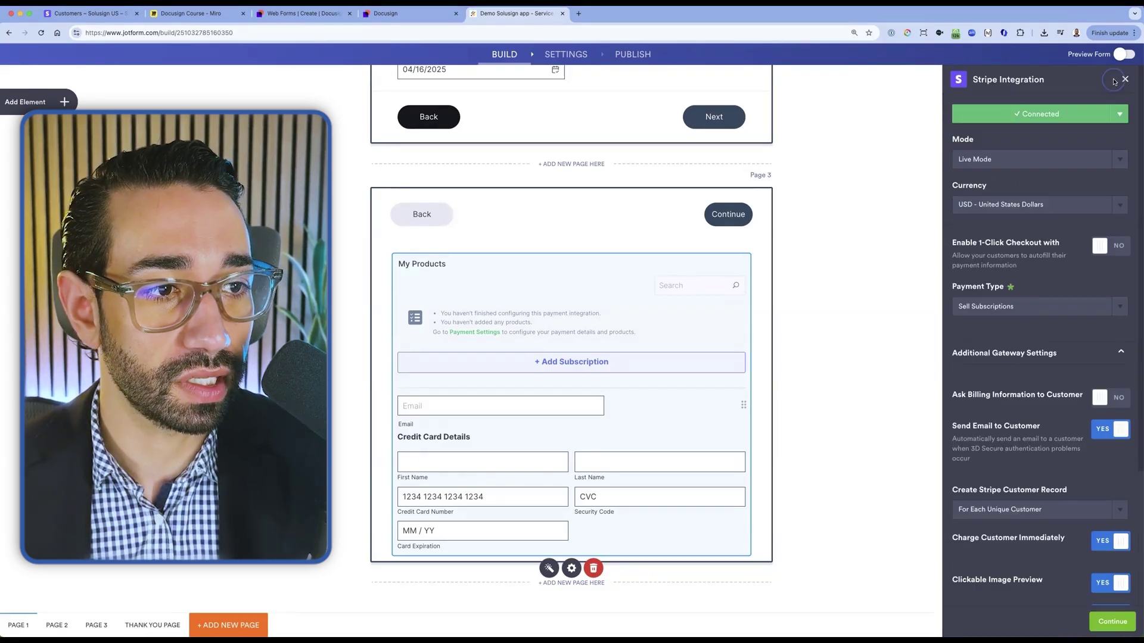
scroll(1042, 357, "down", 10)
left_click(1104, 472)
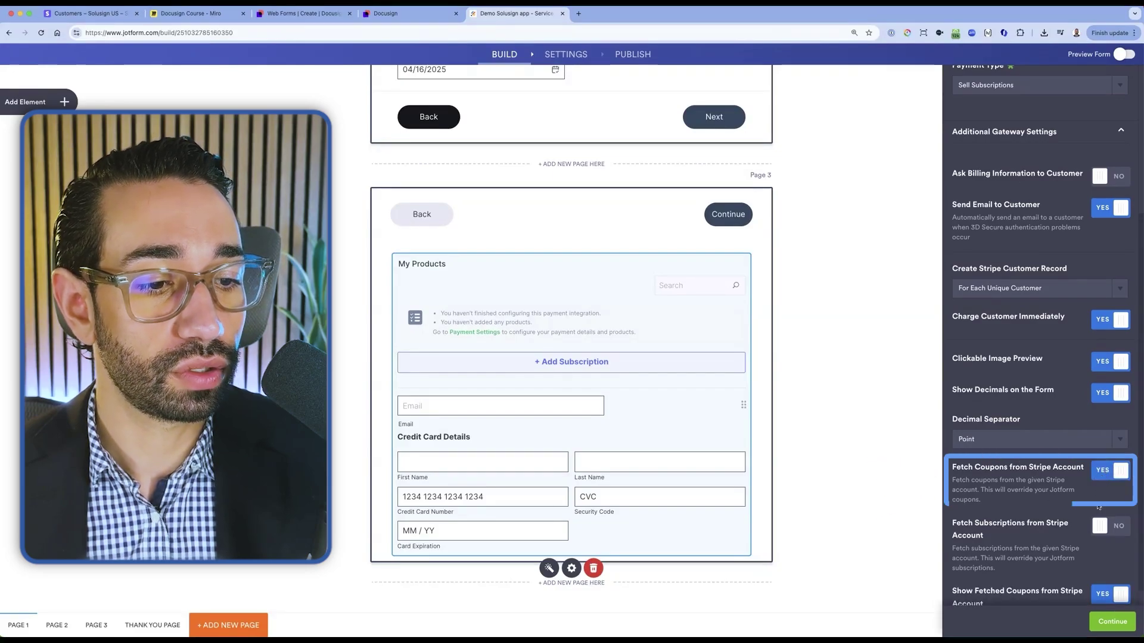
scroll(1099, 501, "down", 2)
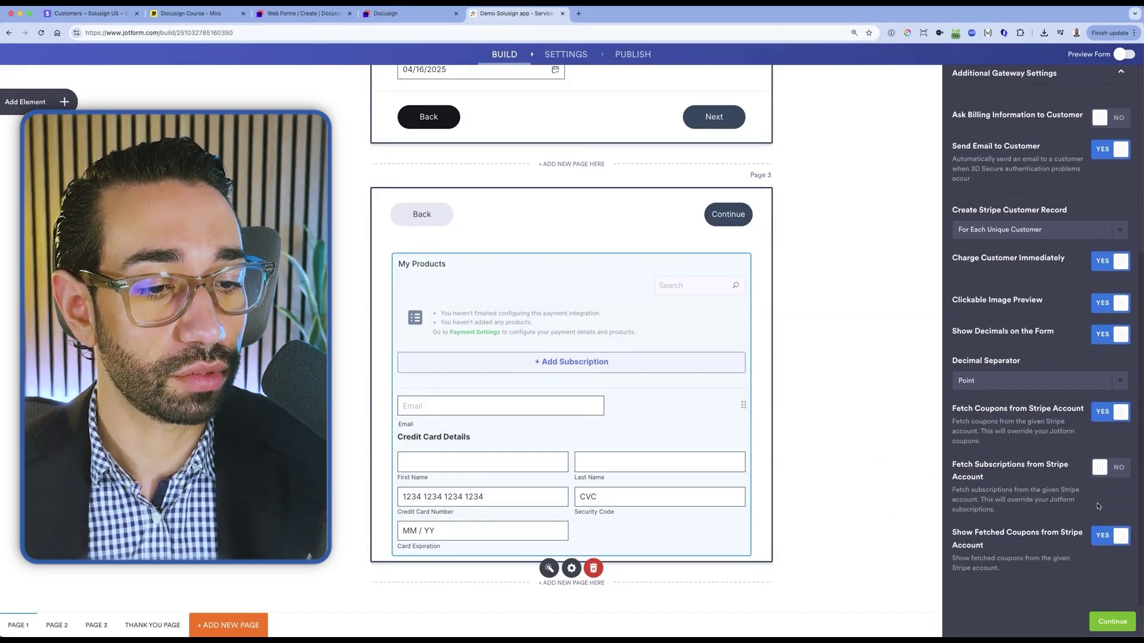
left_click(1098, 471)
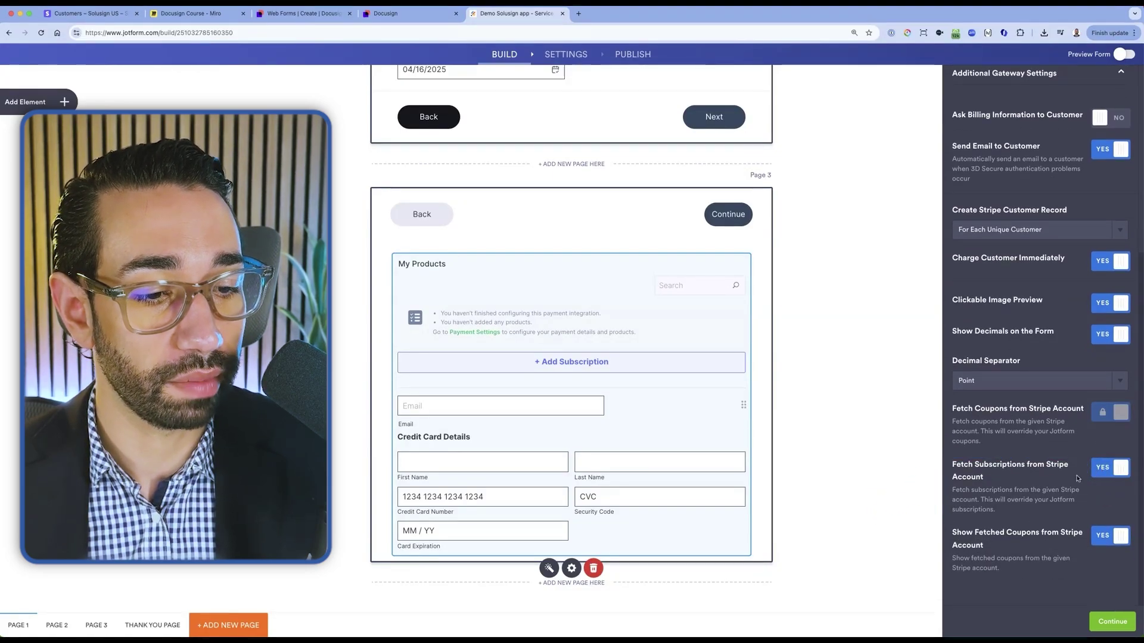
left_click(1112, 621)
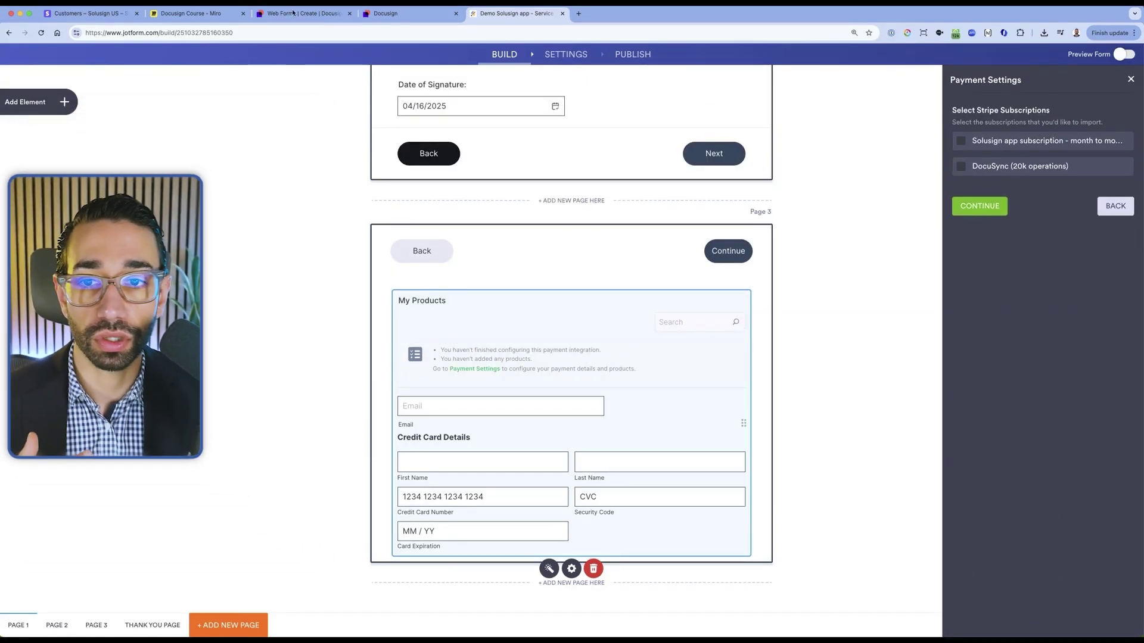
Step: Switch to the Docusign template, then to Stripe's product catalog to examine the monthly subscription products
left_click(381, 14)
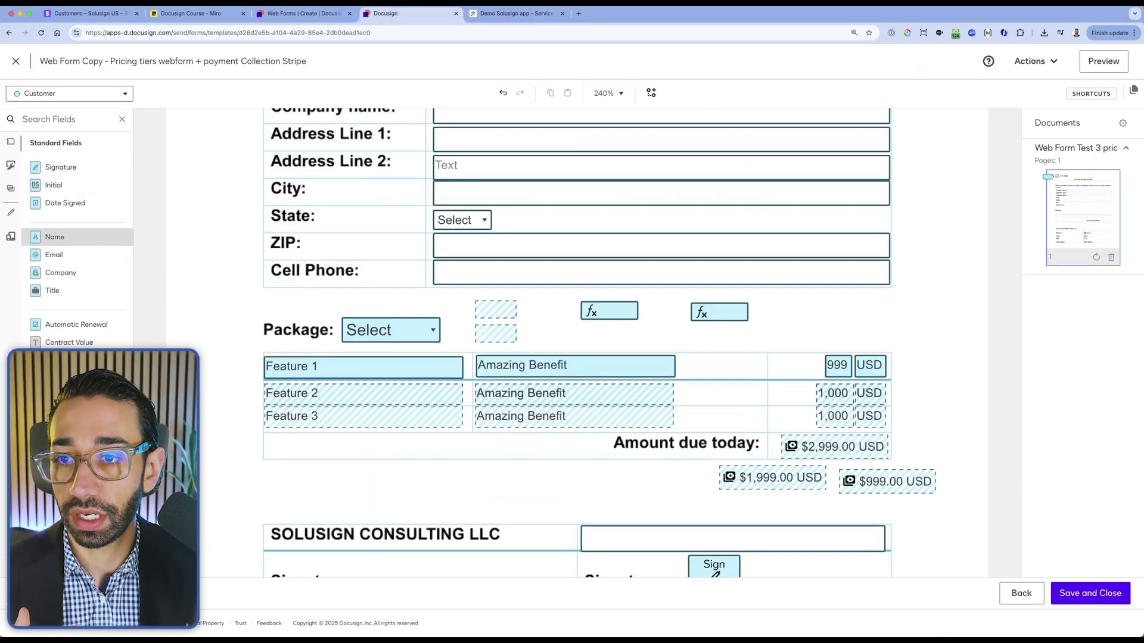
left_click(83, 13)
left_click(58, 164)
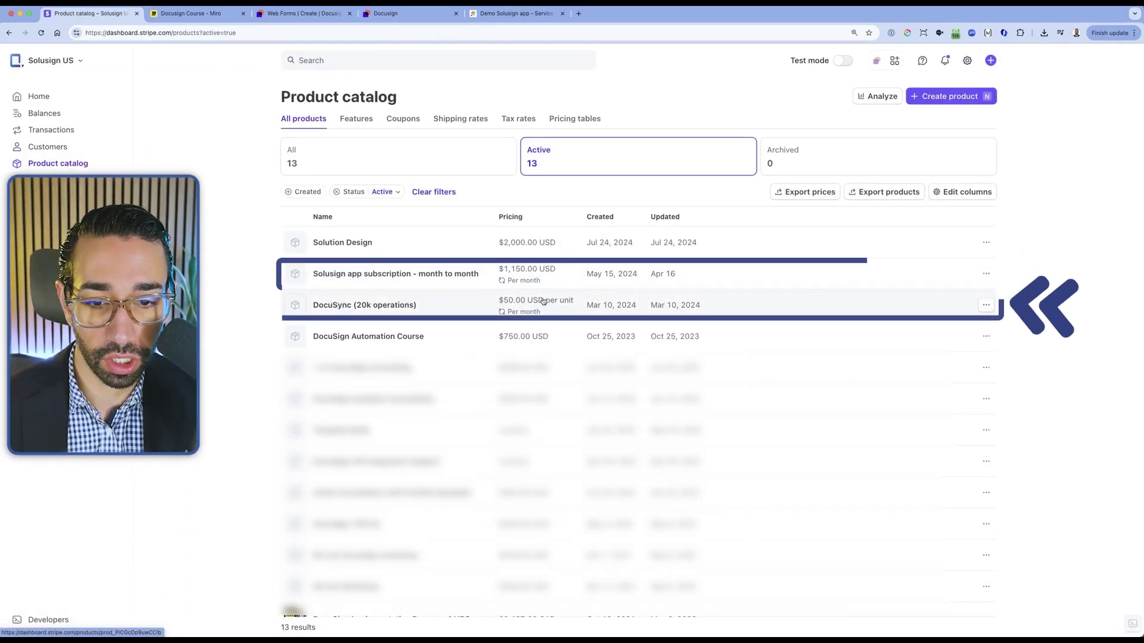
Step: Return to Jotform and import the Stripe subscriptions "Solusign app subscription - month to month" and "DocuSync (20k operations)"
left_click(505, 15)
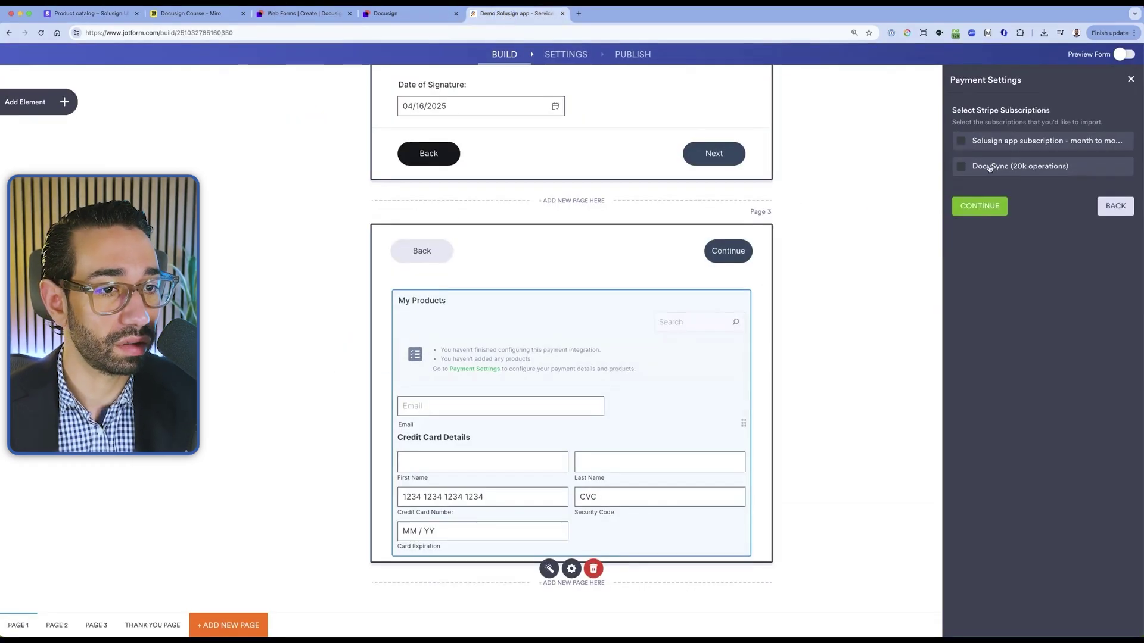
left_click(961, 168)
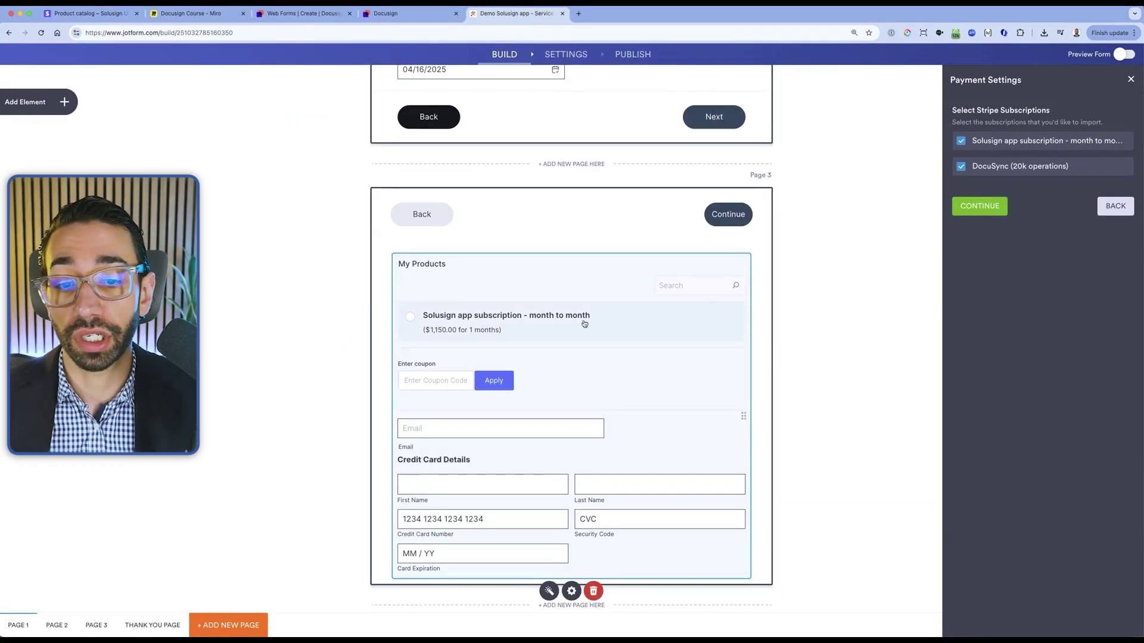
left_click(972, 213)
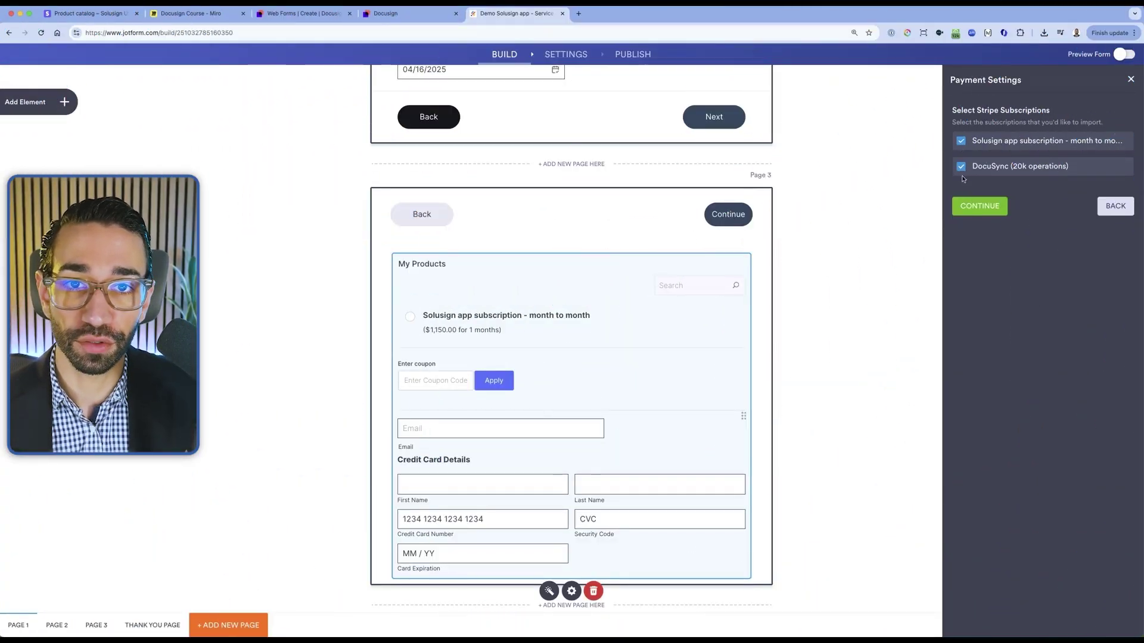
left_click(969, 202)
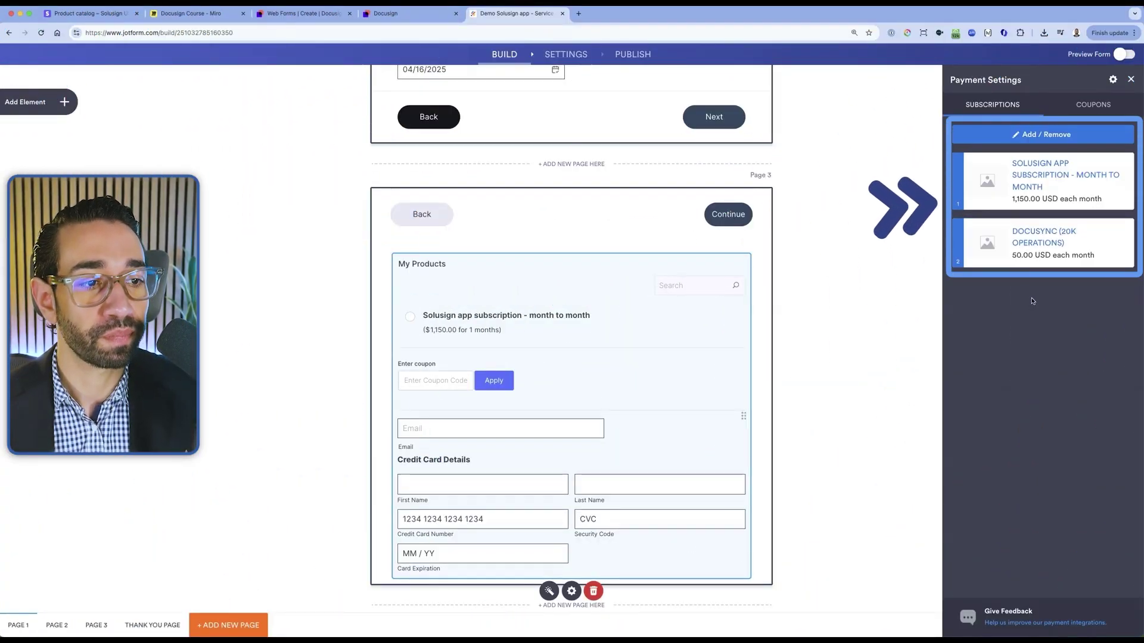
Step: Check the coupons fetched into the form, then view the coupons in Stripe's product catalog for comparison
left_click(1088, 104)
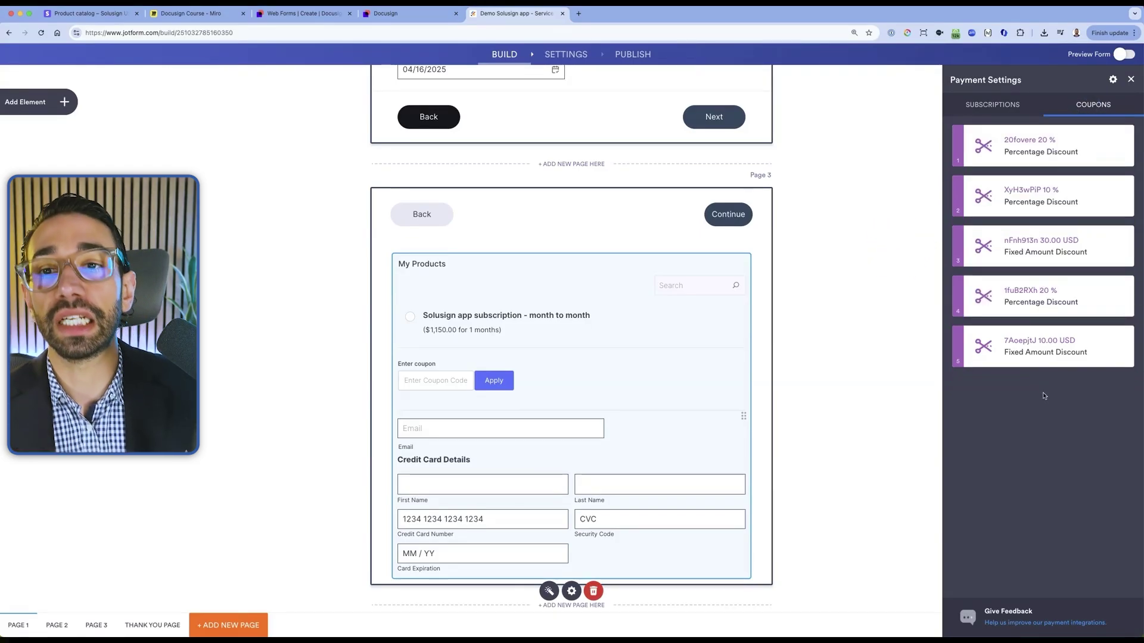
left_click(118, 15)
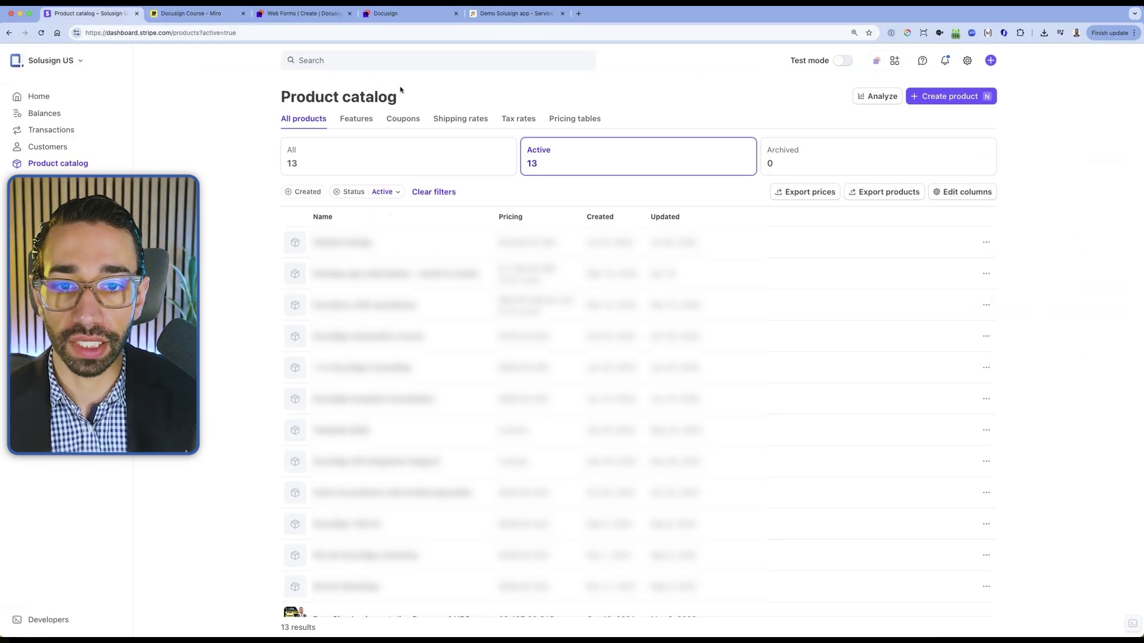
left_click(403, 119)
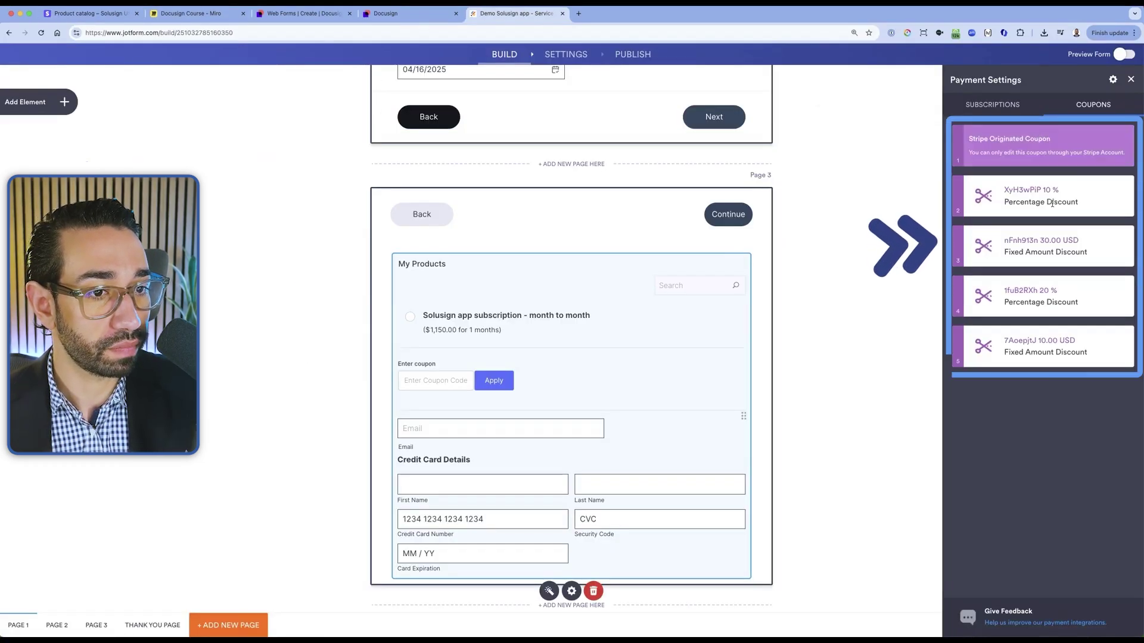
Step: Reopen the form's Stripe integration settings and review the connection, payment type and additional gateway options
left_click(997, 110)
left_click(1112, 79)
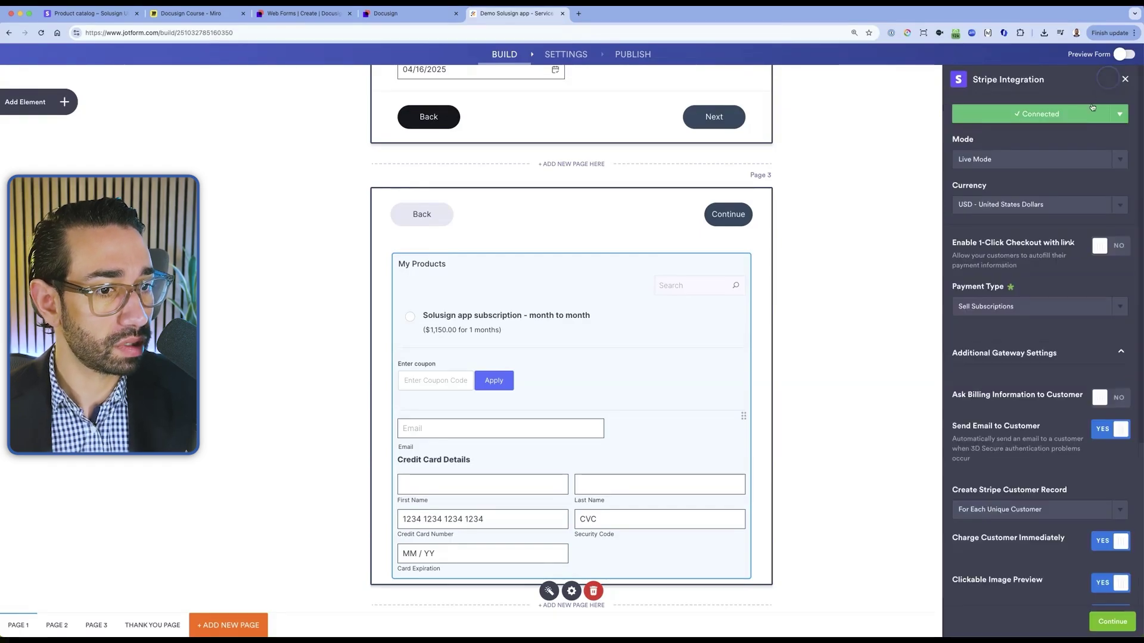
scroll(1063, 268, "down", 2)
scroll(1074, 292, "up", 2)
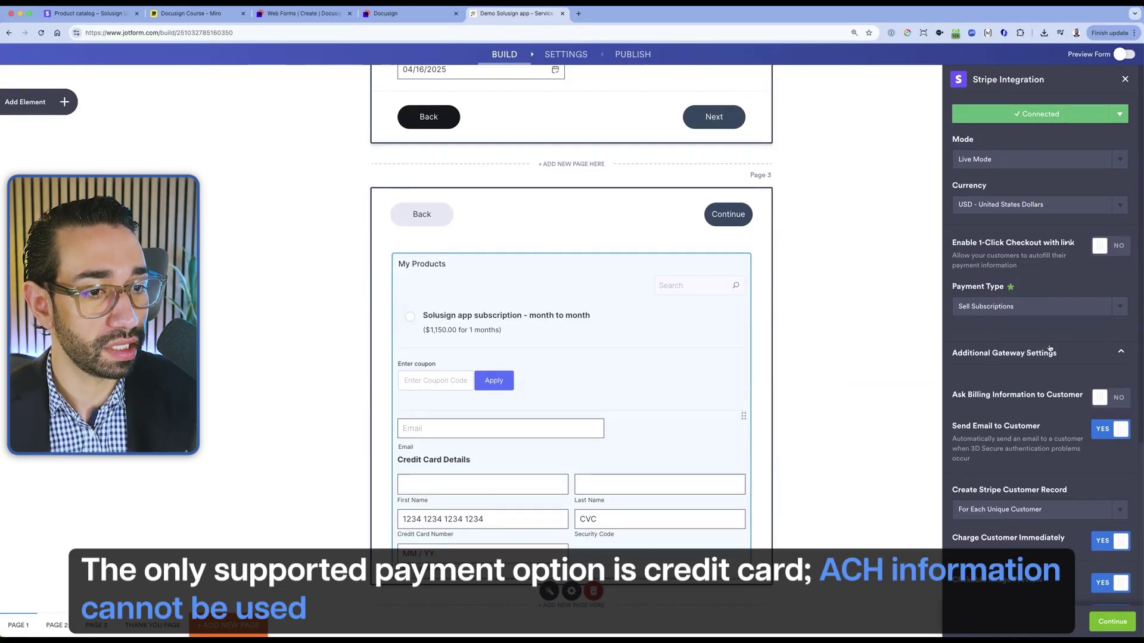
scroll(1042, 379, "down", 2)
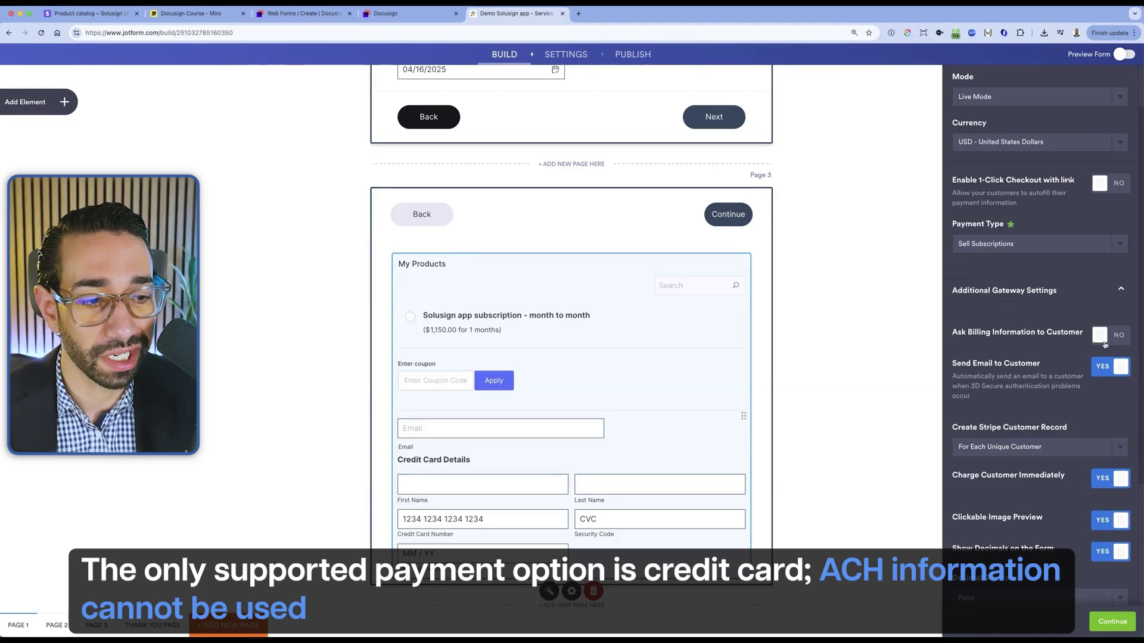
scroll(1104, 344, "down", 4)
scroll(540, 321, "down", 1)
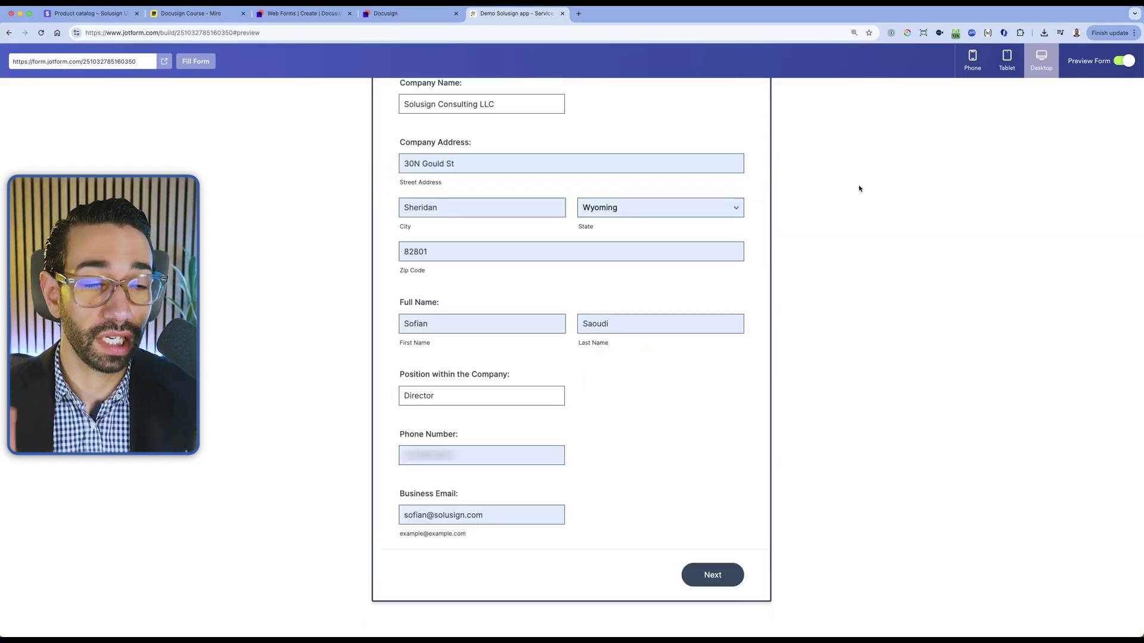
Step: Preview the form in the phone layout and view its client information fields
left_click(972, 65)
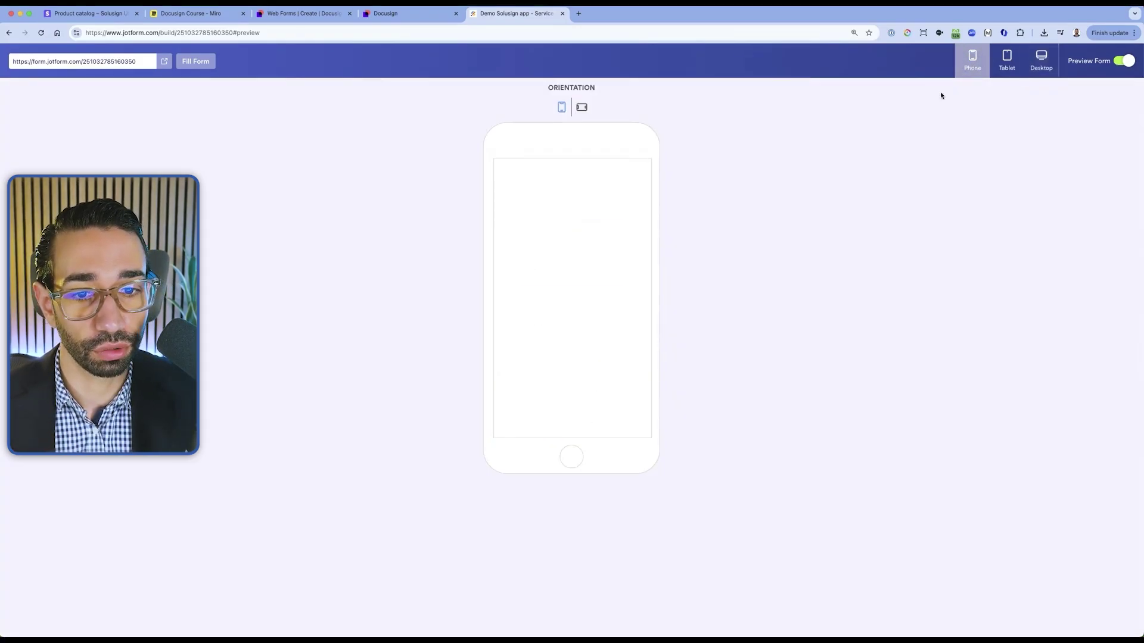
scroll(606, 324, "down", 2)
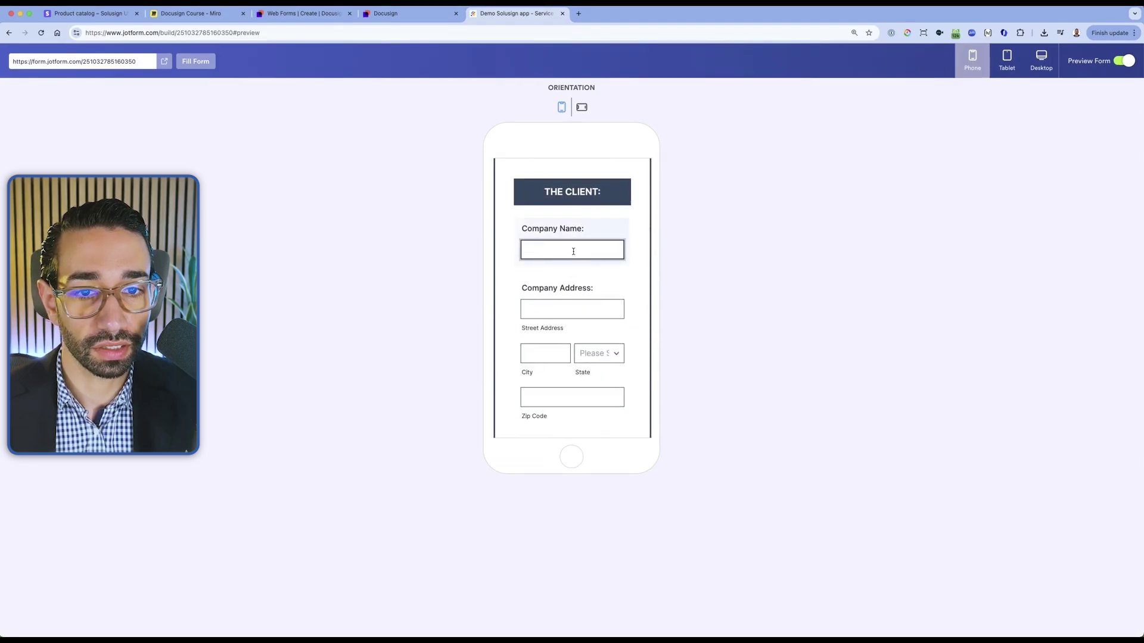
Step: Look through the client fields in the phone preview, then check the same fields in the tablet layout
scroll(609, 245, "down", 8)
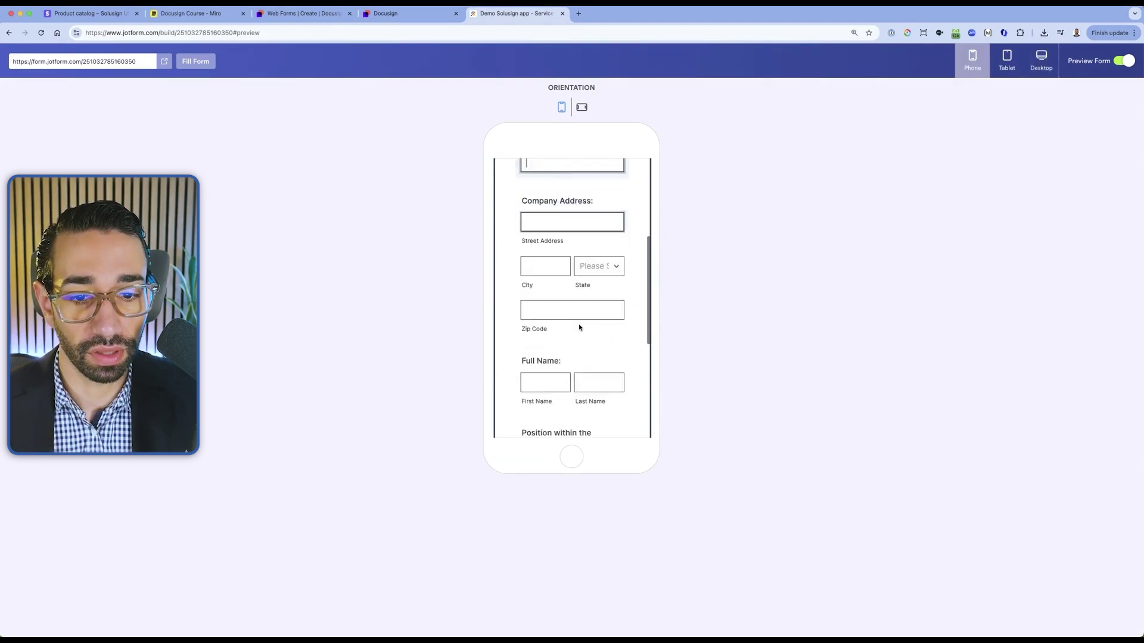
scroll(584, 352, "up", 3)
scroll(583, 352, "up", 5)
left_click(583, 355)
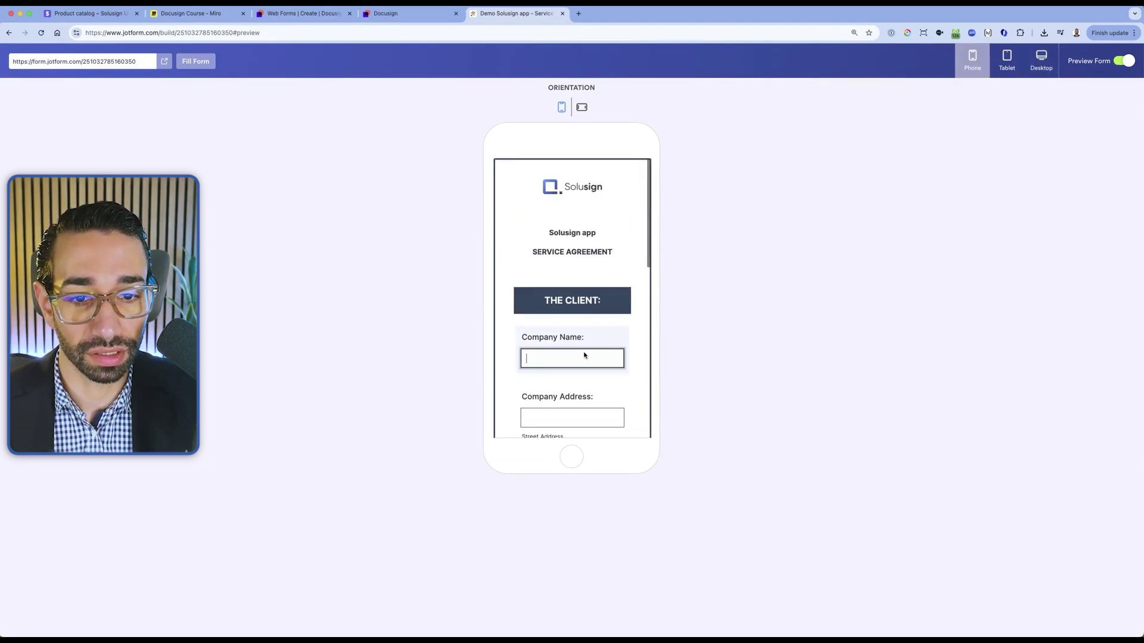
left_click(1007, 61)
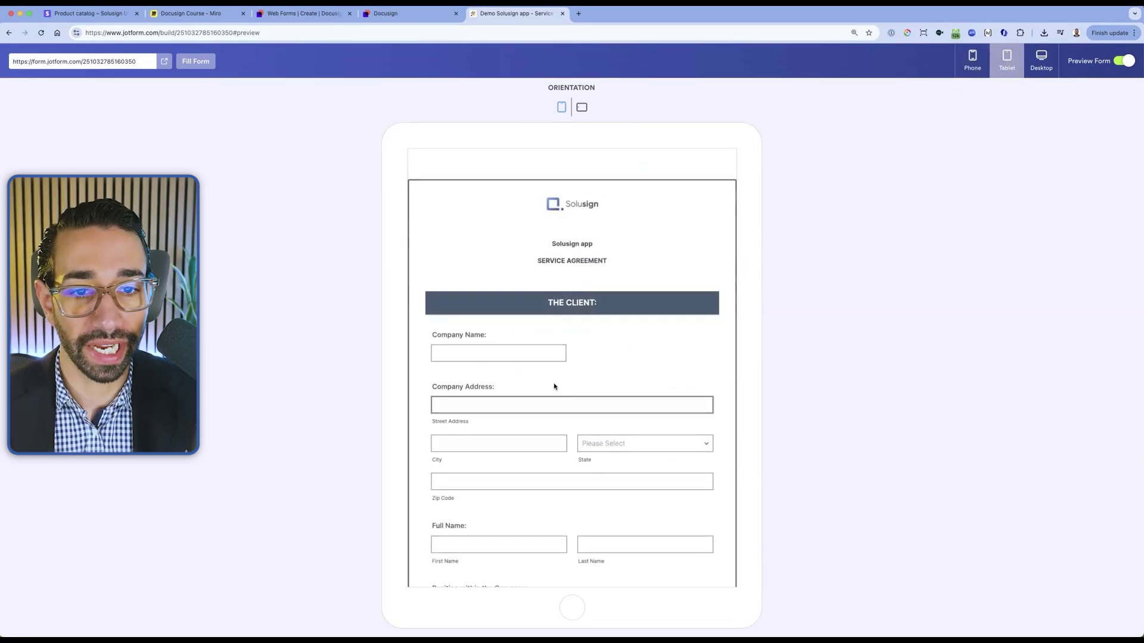
scroll(554, 386, "down", 4)
Step: Preview the form in the desktop layout and examine its client section from the agreement title to the Company Name field
left_click(1048, 67)
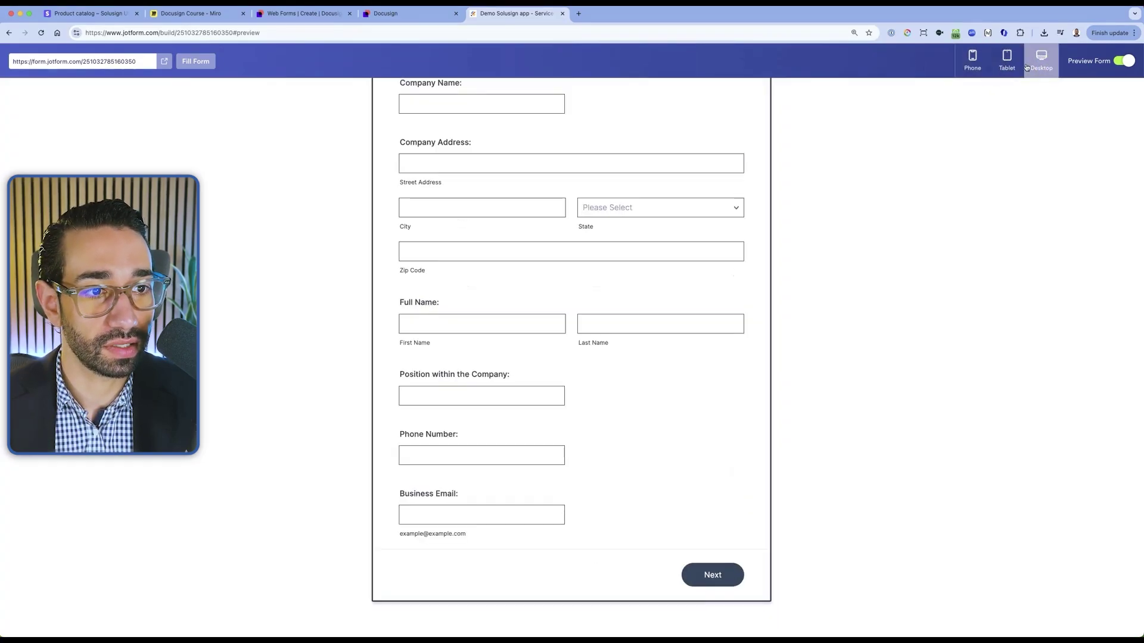
scroll(477, 238, "up", 4)
scroll(477, 239, "down", 2)
left_click(461, 236)
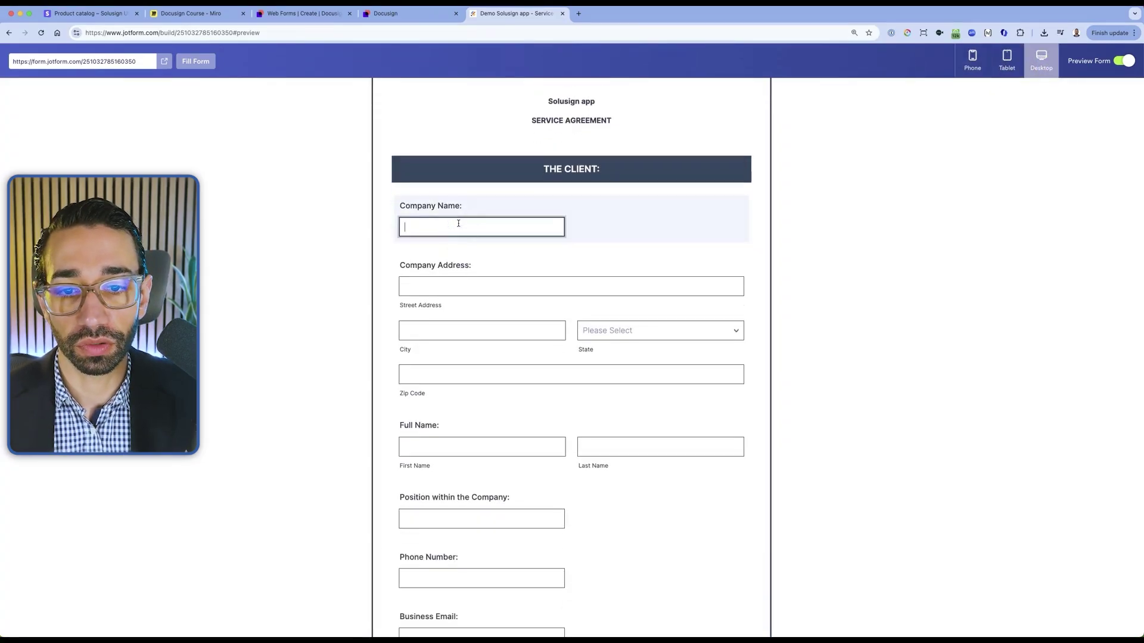
Step: Open the live form in its own tab, fill the credit card details from a saved Visa card, and continue past the payment page
left_click(164, 61)
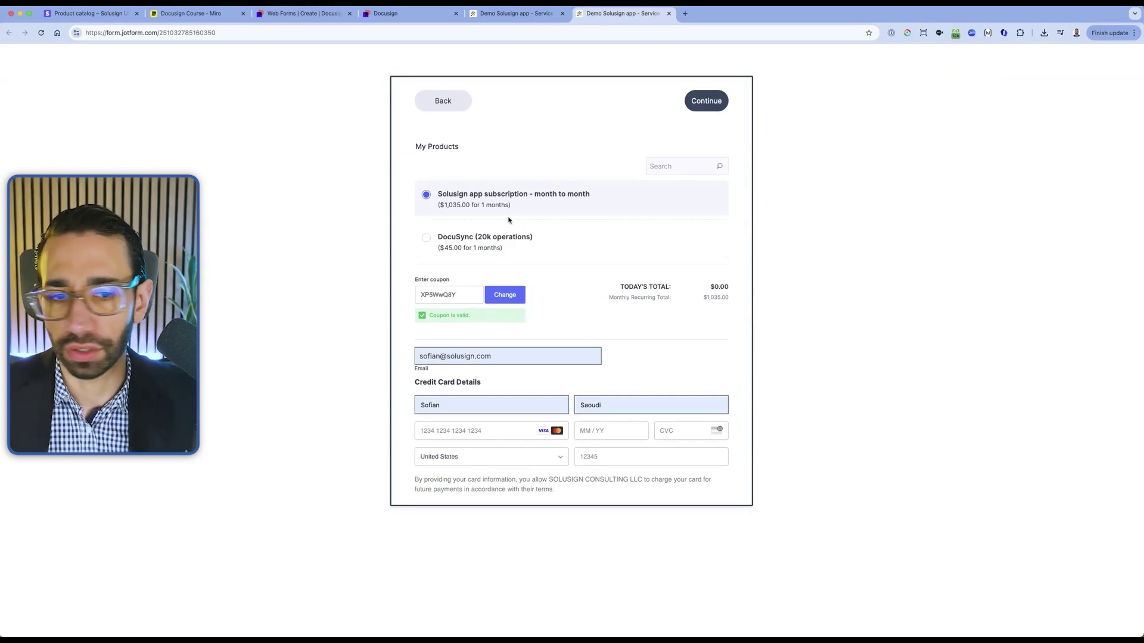
left_click(441, 430)
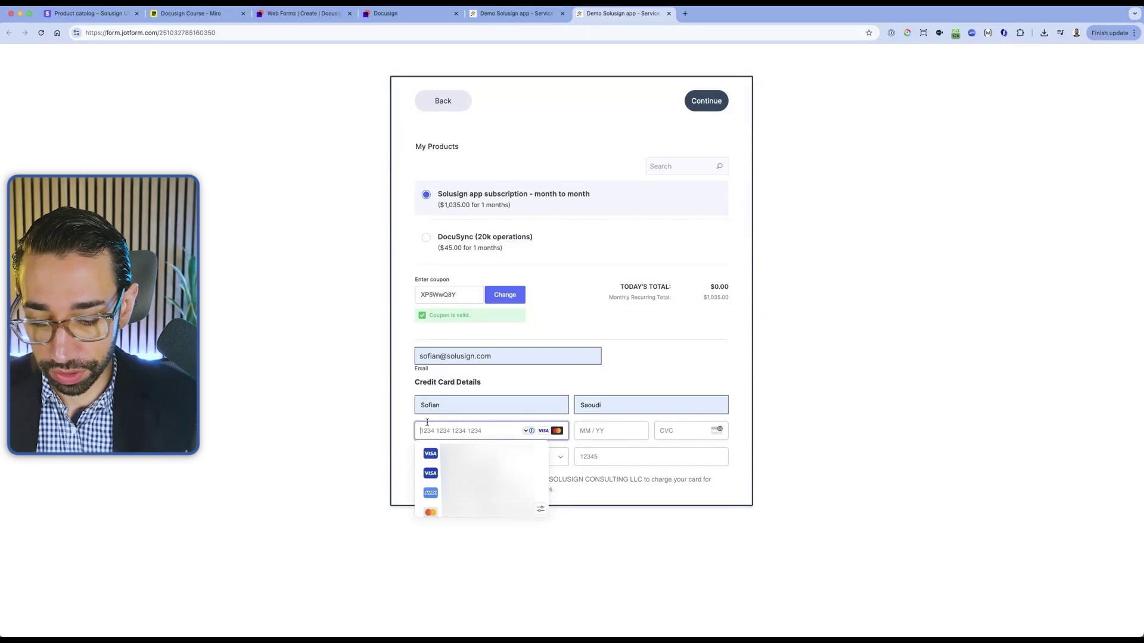
left_click(438, 452)
left_click(708, 101)
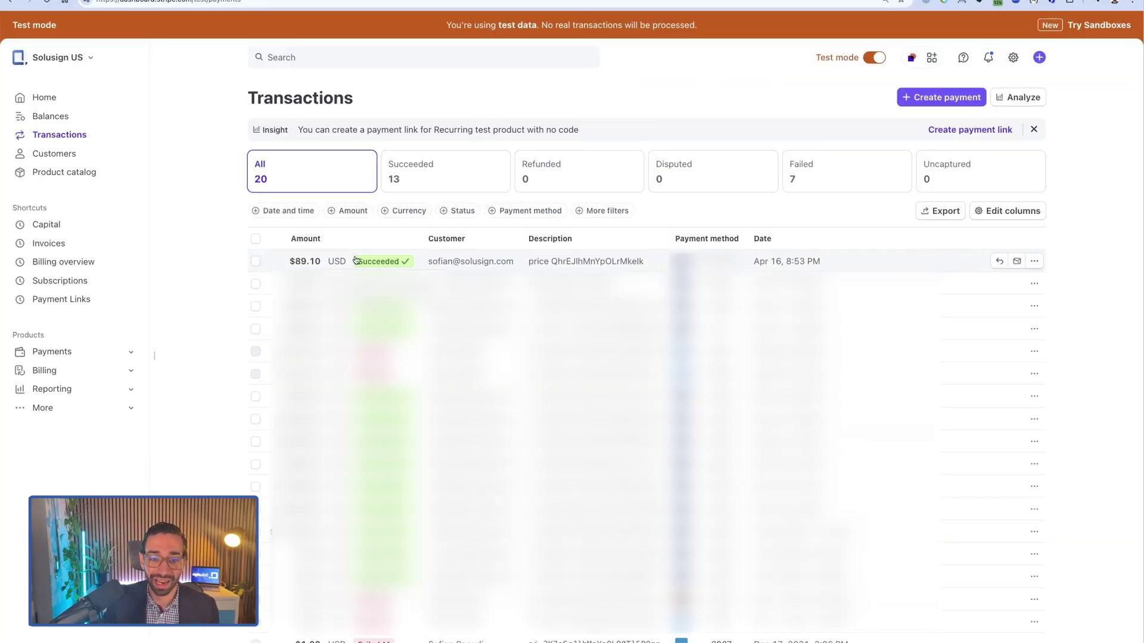
Step: Open the most recent test transaction in Stripe, review its payment breakdown and details, and open the charged customer's record
left_click(440, 262)
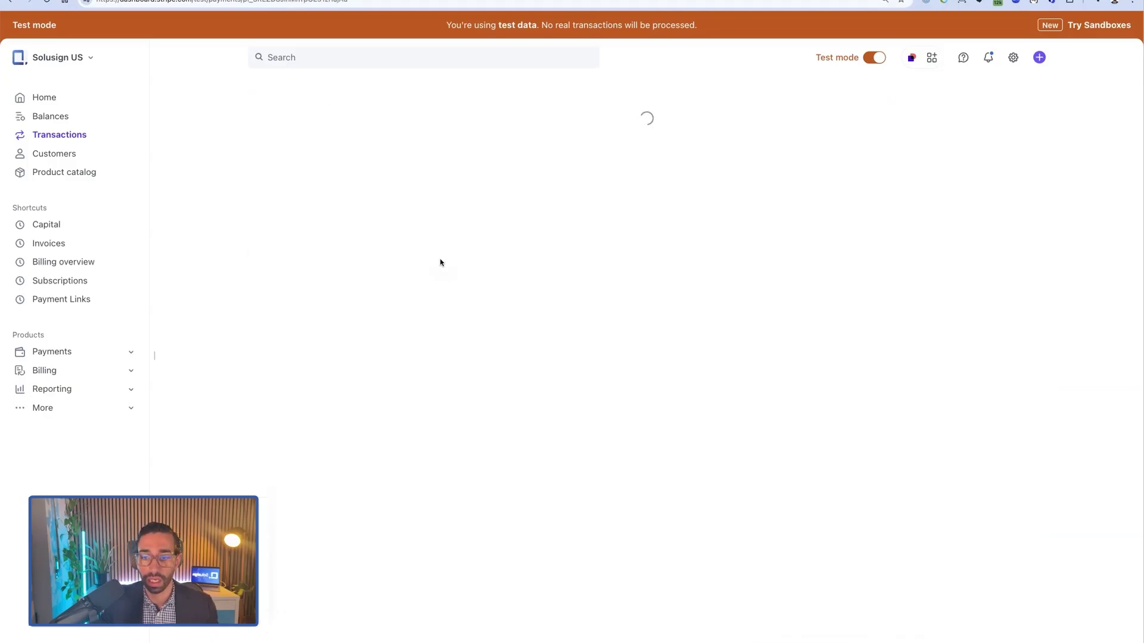
scroll(532, 356, "down", 3)
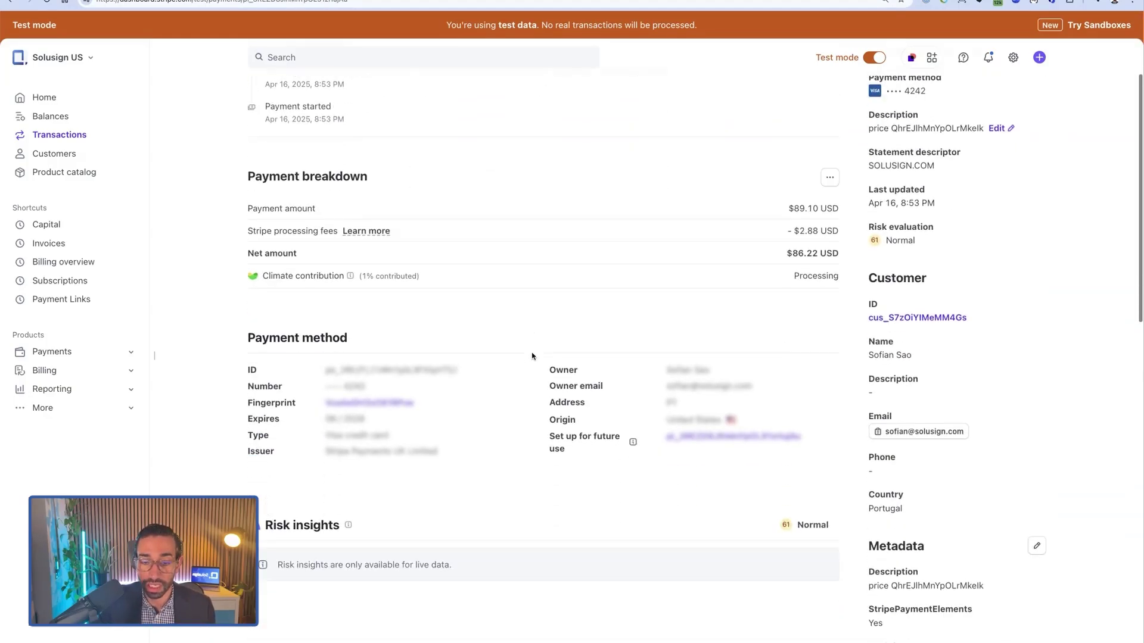
scroll(775, 358, "up", 3)
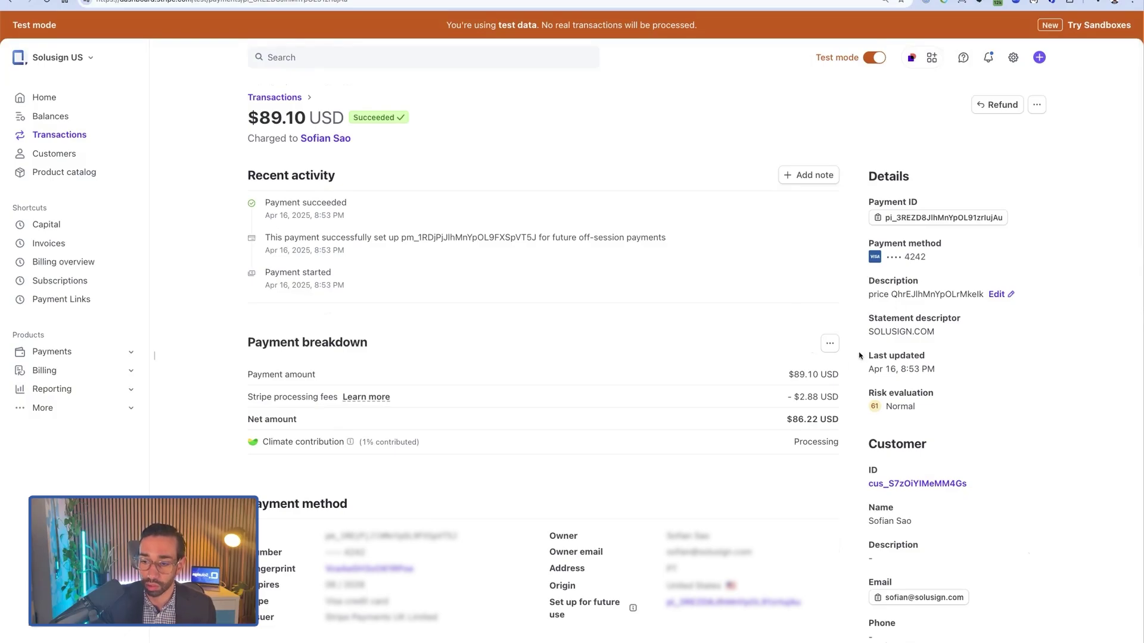
left_click(316, 137)
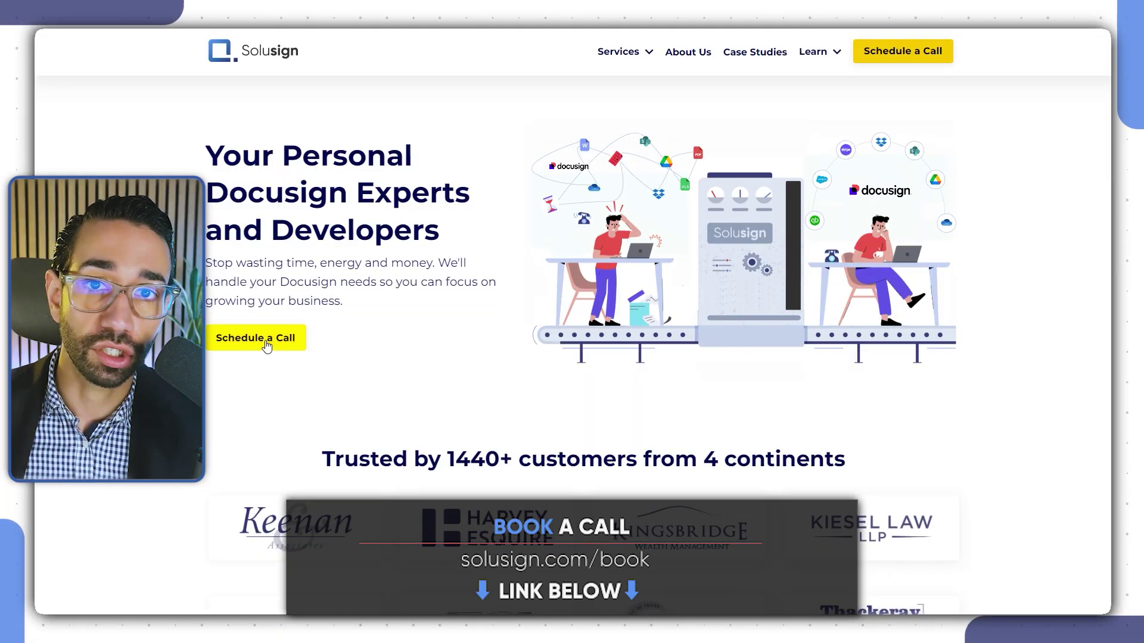
Step: Open the call scheduling page on the Solusign website
left_click(266, 345)
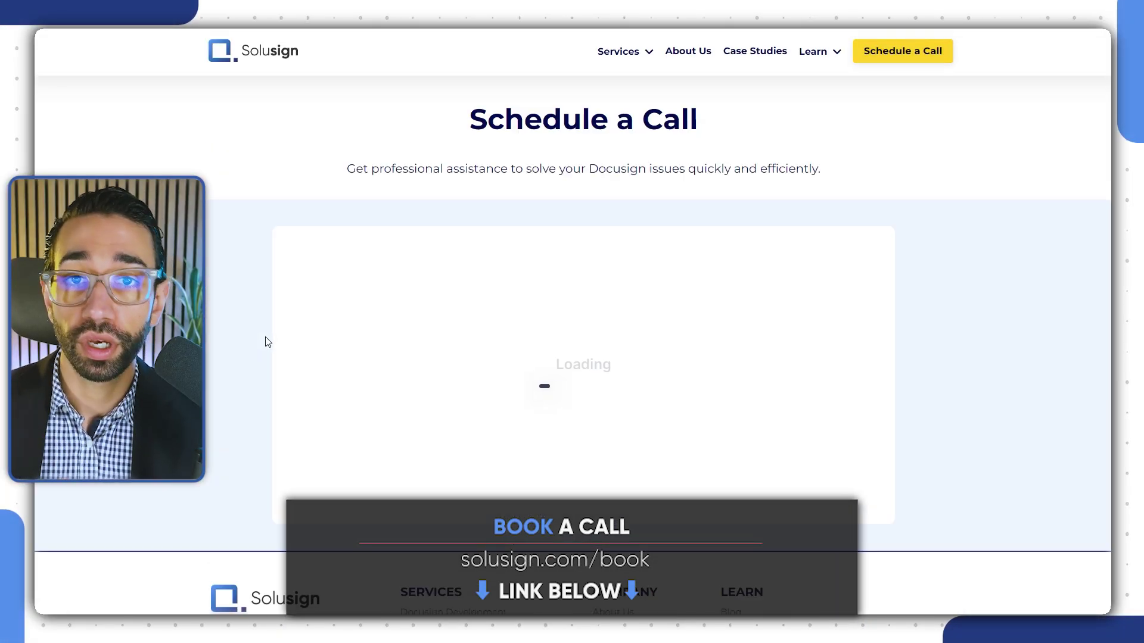